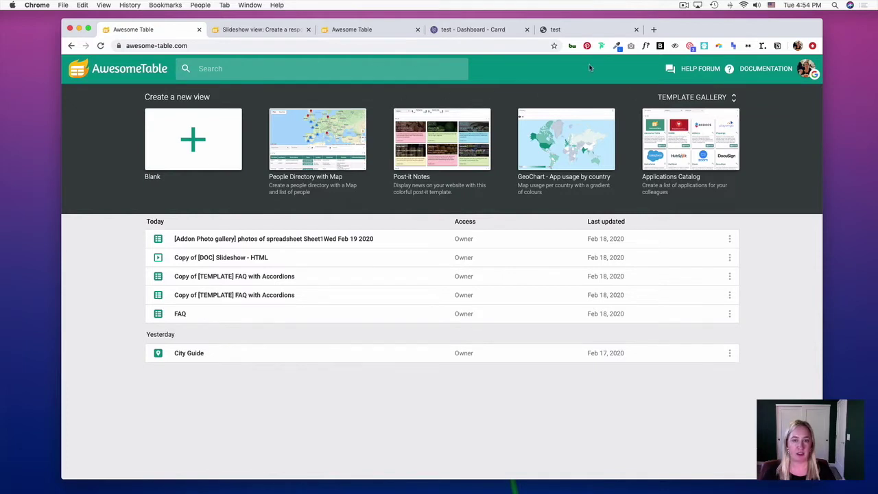
# Search the AwesomeTable support documentation for "slidesh" and open the article on creating a responsive slideshow with Slideshow view
pyautogui.click(709, 71)
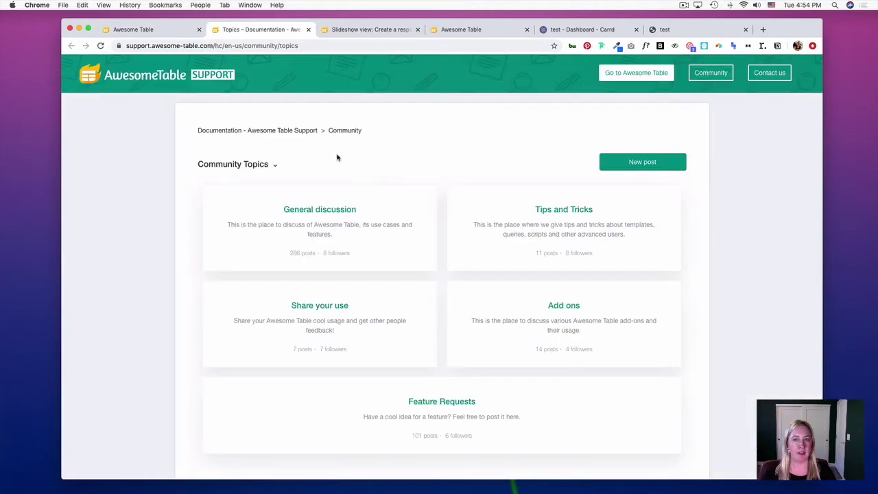
pyautogui.click(148, 77)
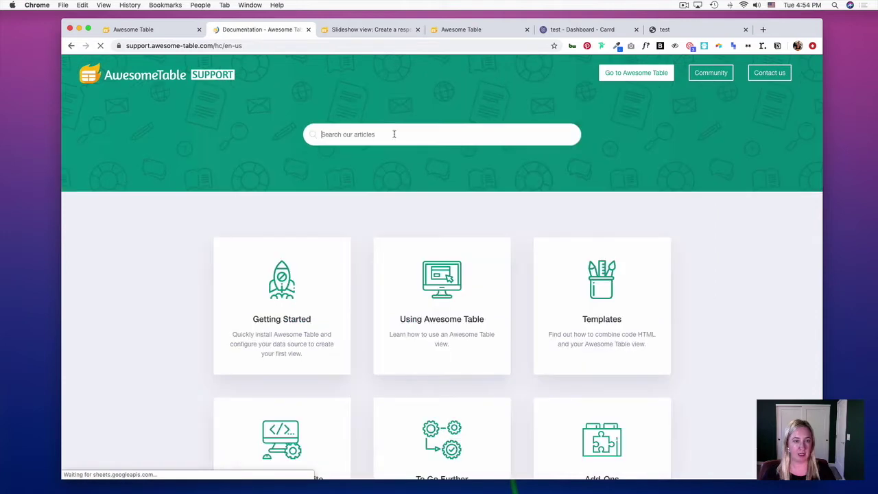
pyautogui.click(394, 134)
pyautogui.write('s')
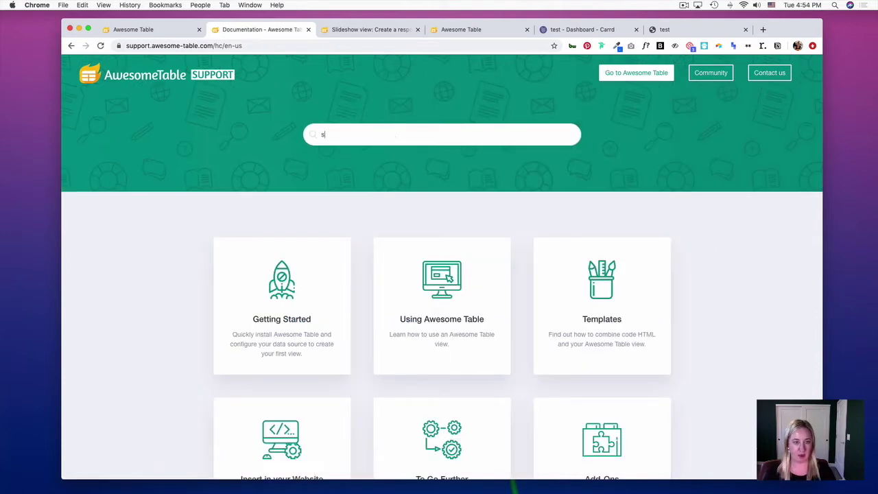
pyautogui.write('lidesh')
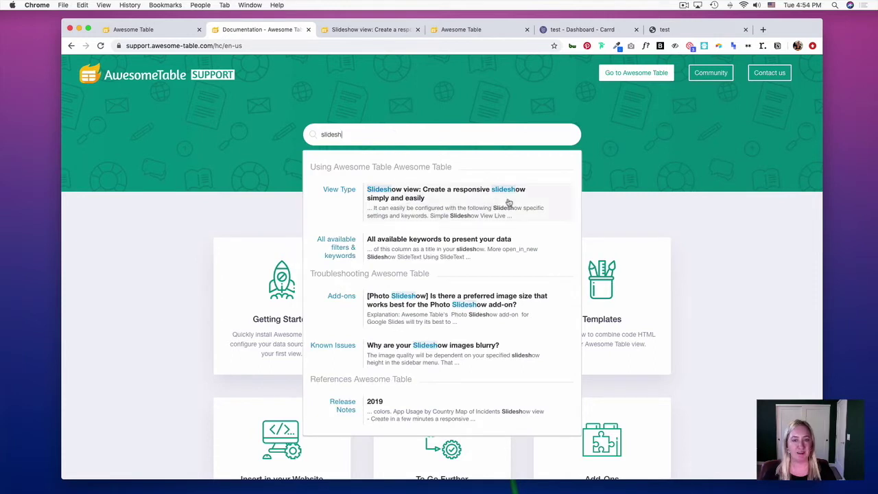
pyautogui.click(421, 197)
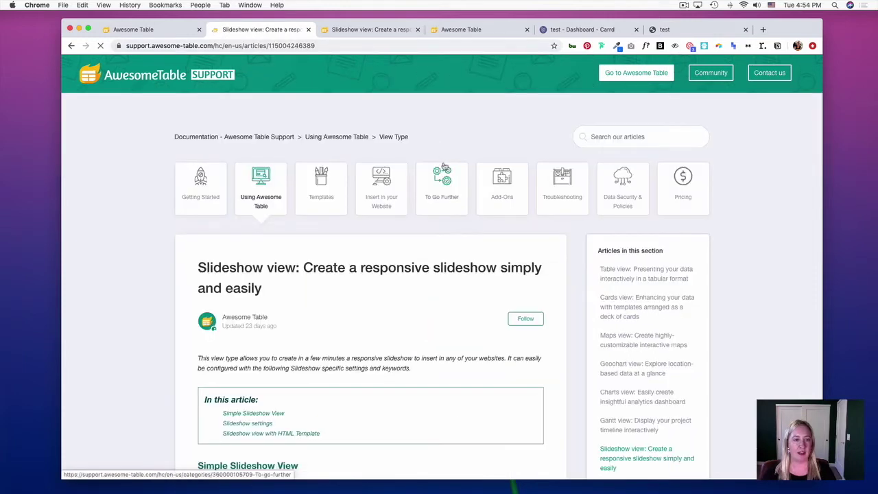
# Copy the Slideshow view with HTML Template example, then open the copied view and its source spreadsheet
pyautogui.scroll(-5, 444, 165)
pyautogui.scroll(-10, 443, 165)
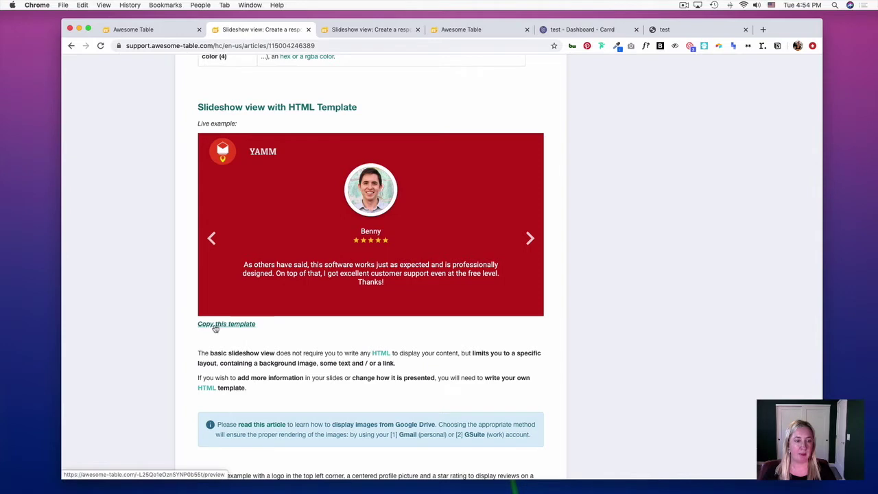
pyautogui.click(214, 326)
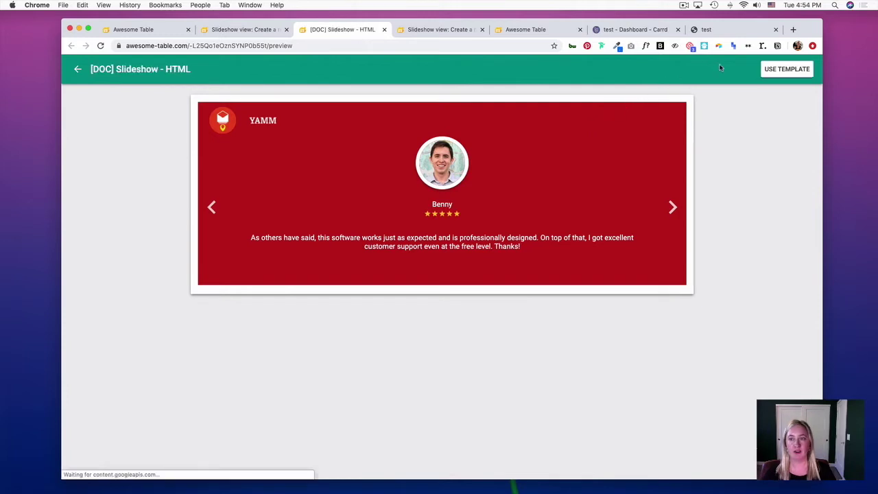
pyautogui.click(800, 72)
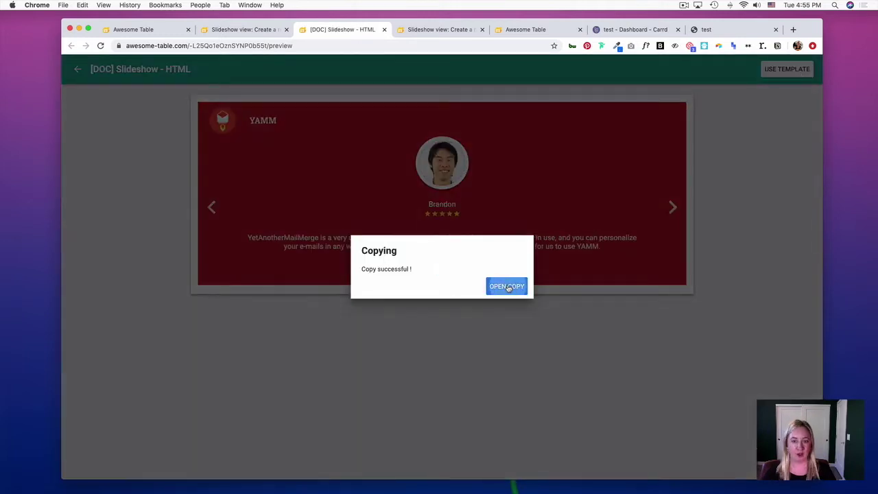
pyautogui.click(507, 286)
pyautogui.click(716, 113)
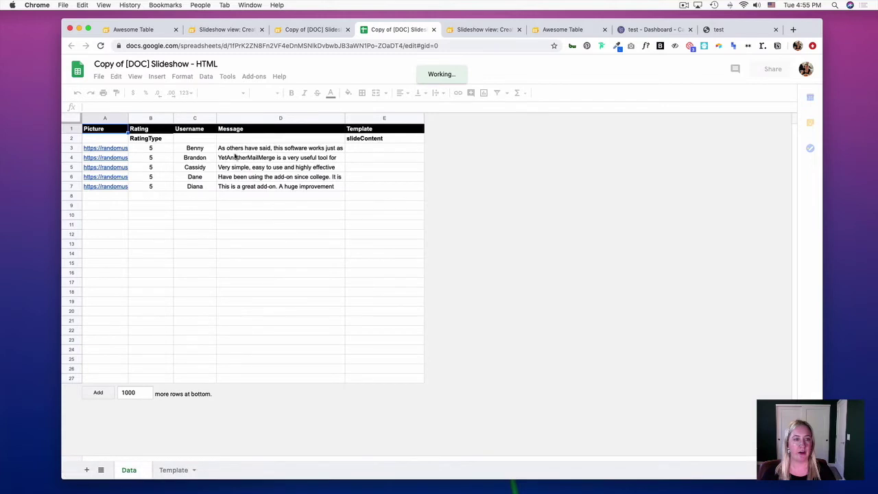
# Replace the usernames in cells C3 to C6 of the Data sheet with four new first names
pyautogui.click(190, 148)
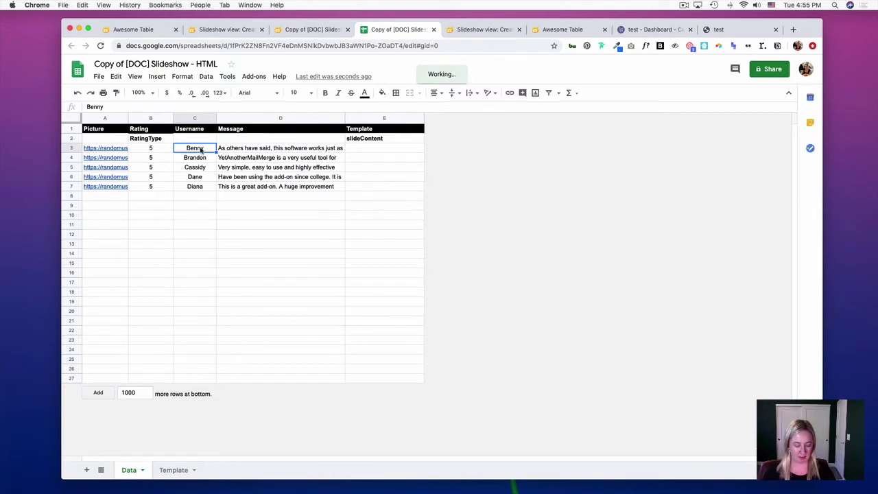
pyautogui.write('D')
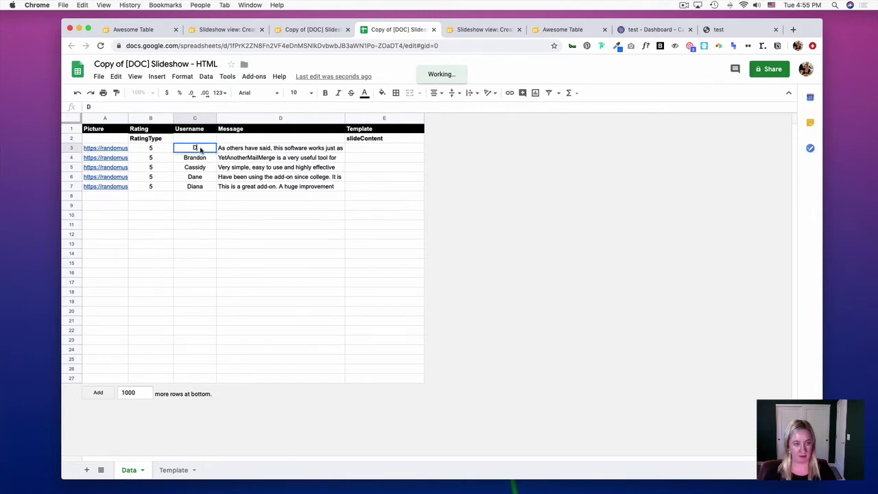
pyautogui.write('avid')
pyautogui.press('Return')
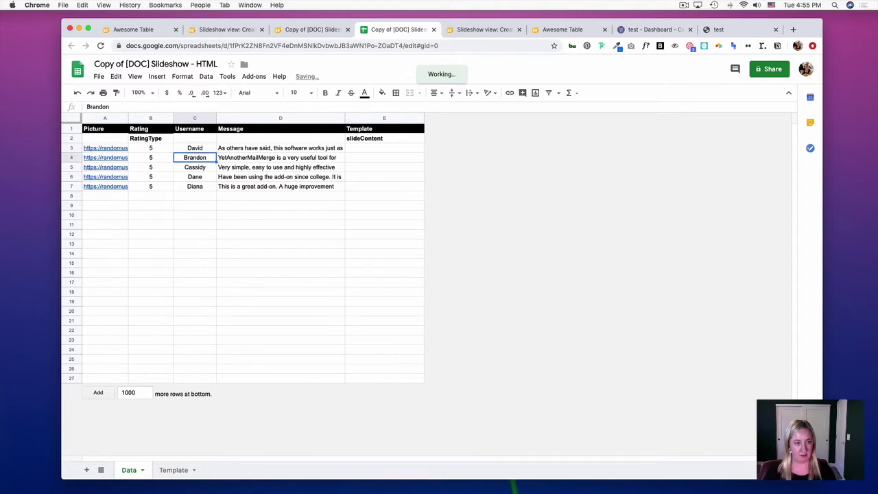
pyautogui.write('Ben')
pyautogui.press('Return')
pyautogui.write('Amie')
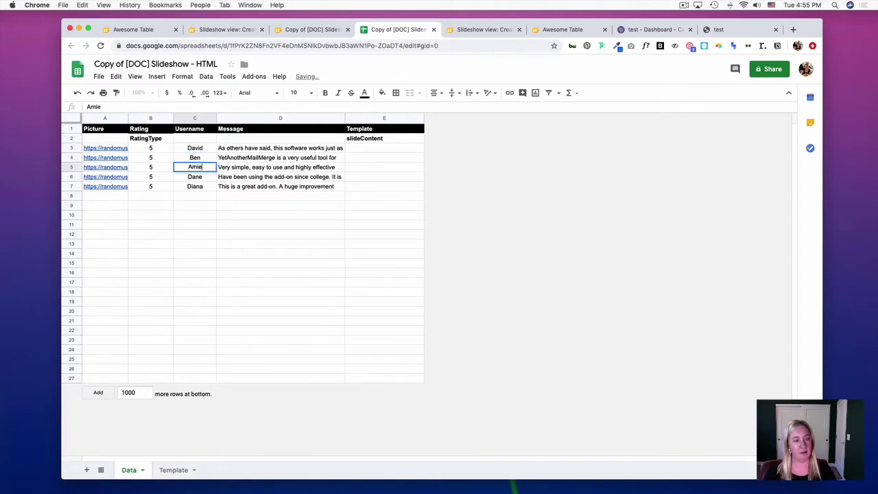
pyautogui.press('Return')
pyautogui.write('T')
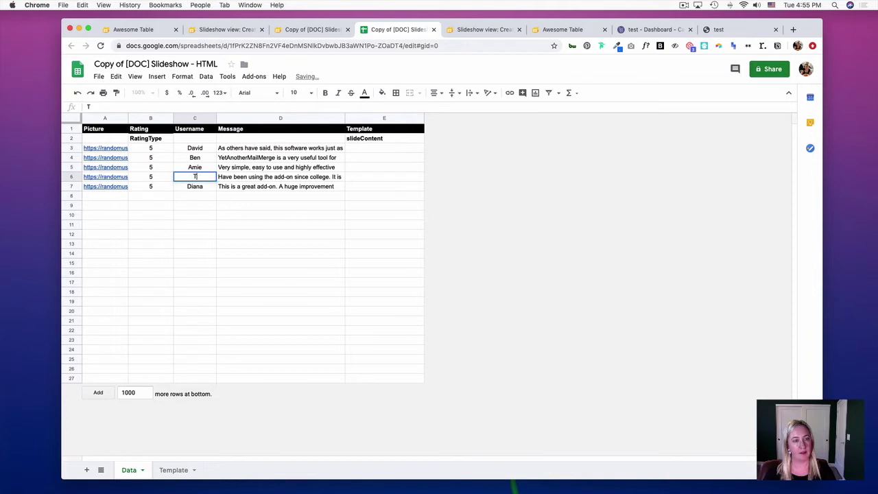
pyautogui.write('om')
pyautogui.press('Return')
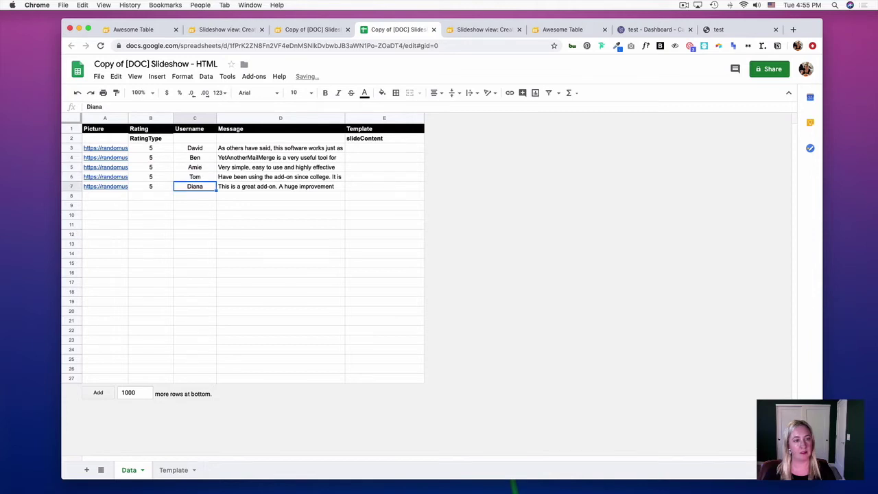
# Delete row 7 of the Data sheet and widen the Picture column to show the full image links
pyautogui.click(71, 186)
pyautogui.rightClick(71, 187)
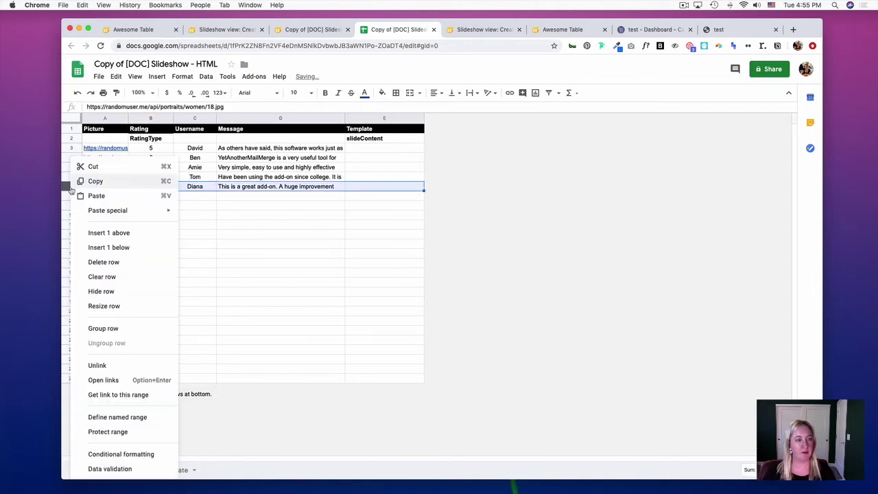
pyautogui.click(103, 262)
pyautogui.click(195, 215)
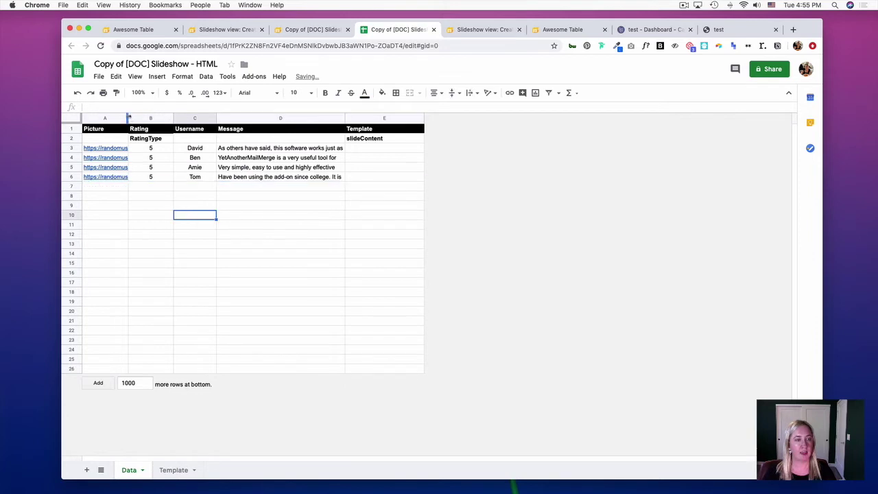
pyautogui.moveTo(127, 118); pyautogui.dragTo(218, 119)
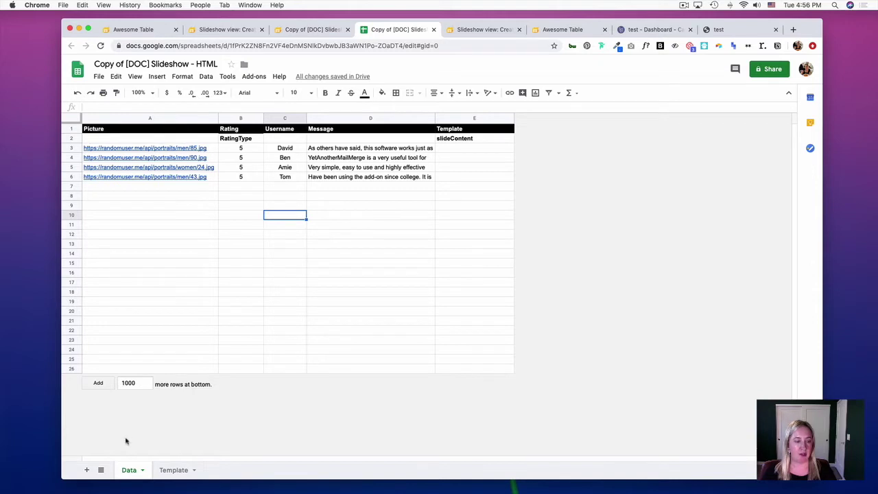
# Add a new sheet after the Template sheet and name it Photos
pyautogui.click(85, 470)
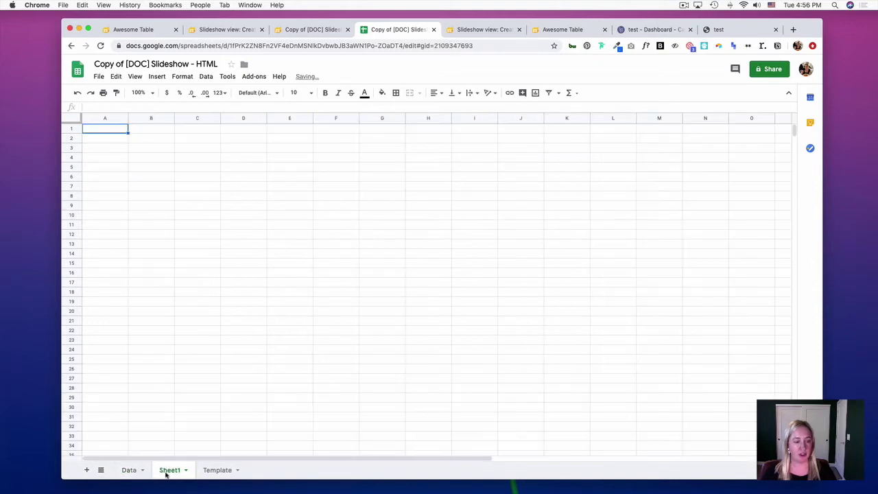
pyautogui.moveTo(169, 472); pyautogui.dragTo(216, 470)
pyautogui.doubleClick(215, 470)
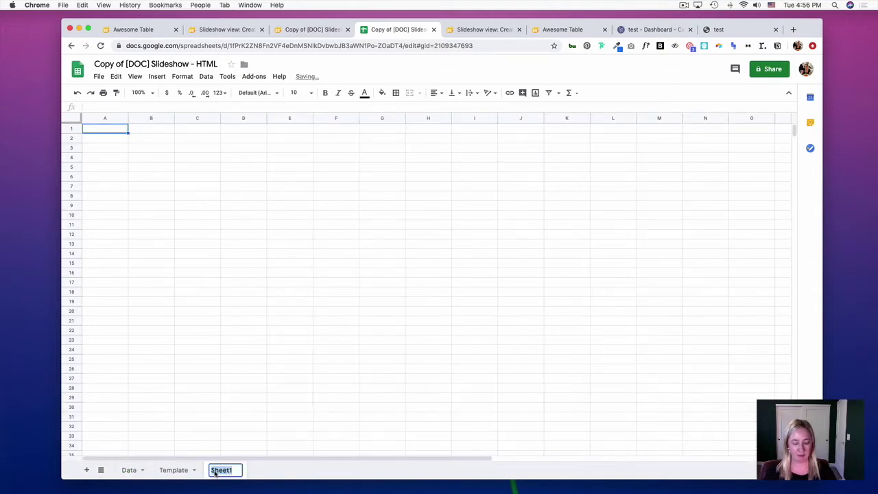
pyautogui.write('Photos')
pyautogui.press('Return')
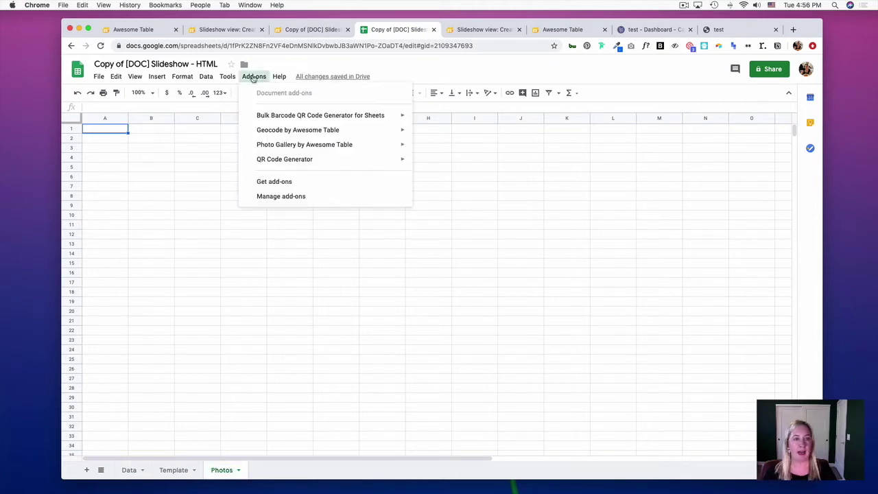
# Look up the Photo Gallery by Awesome Table add-on in the G Suite Marketplace, then close the marketplace
pyautogui.click(254, 77)
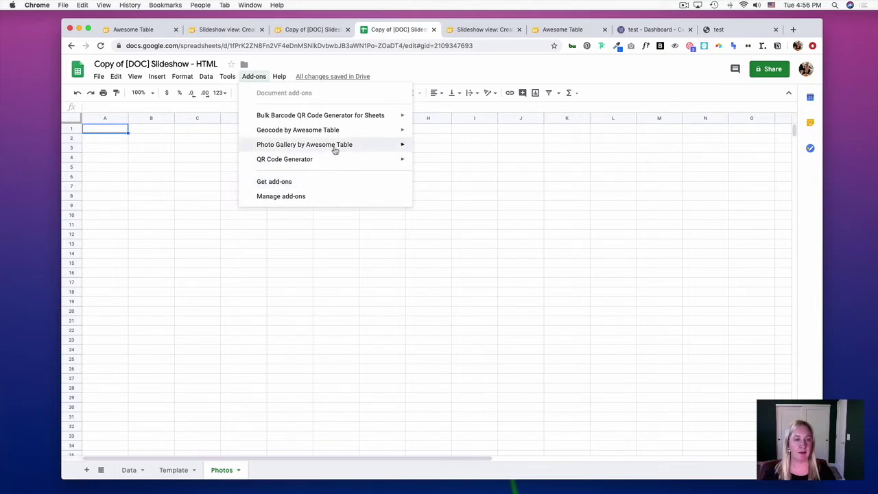
pyautogui.click(304, 183)
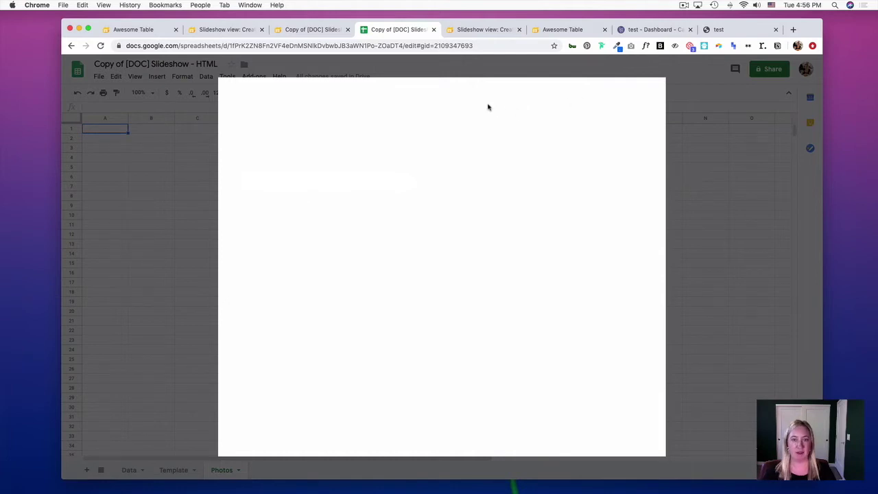
pyautogui.write('photo')
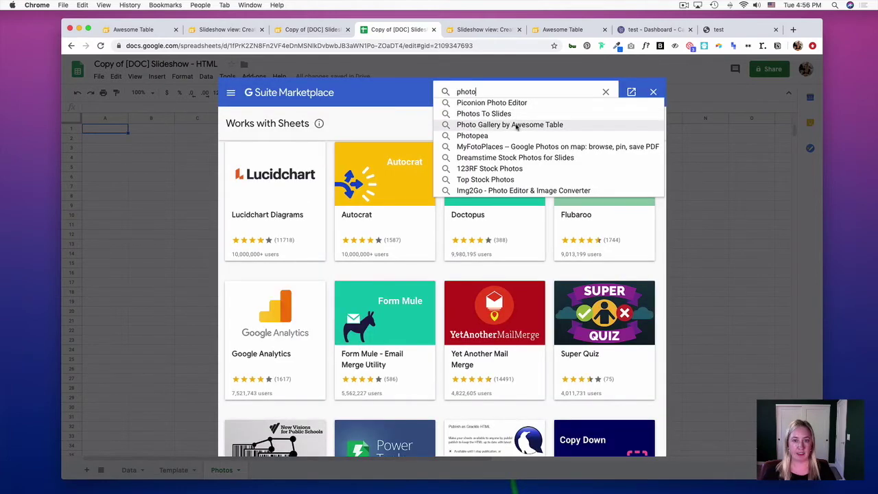
pyautogui.click(510, 116)
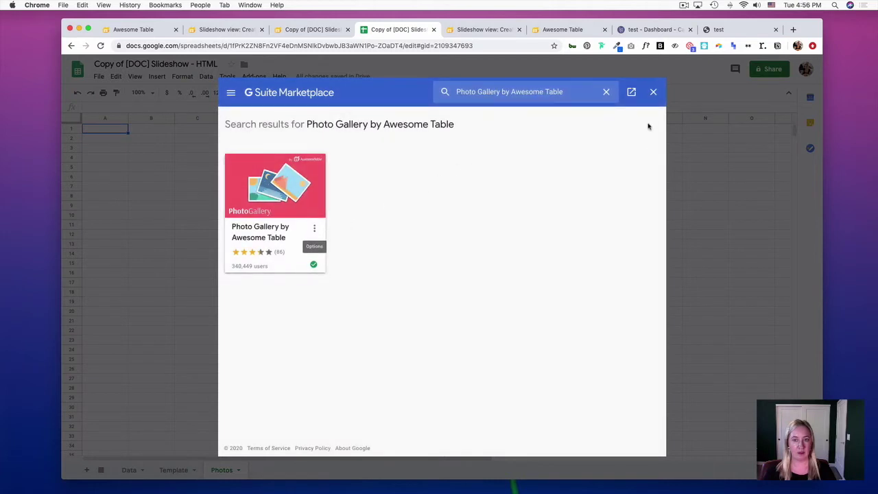
pyautogui.click(653, 92)
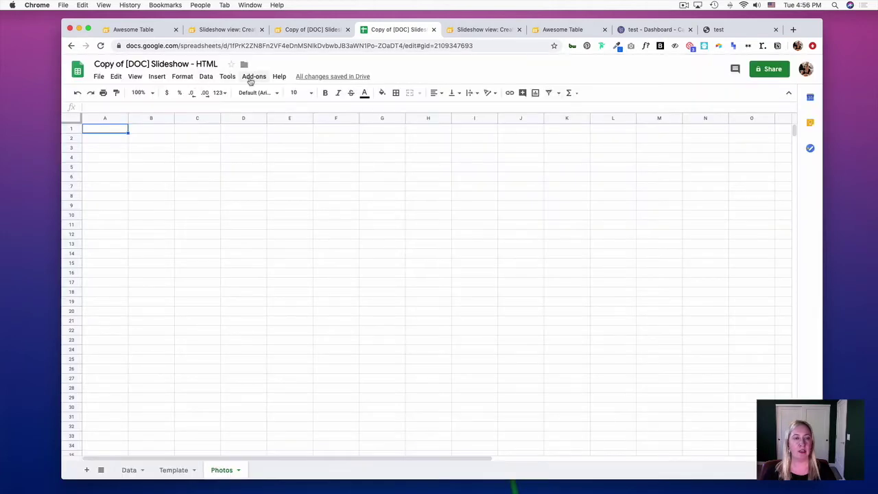
# Create a photo gallery on the Photos sheet from the Makerpad Drive folder with the Photo Gallery add-on, then close its sidebar
pyautogui.click(251, 80)
pyautogui.moveTo(281, 145)
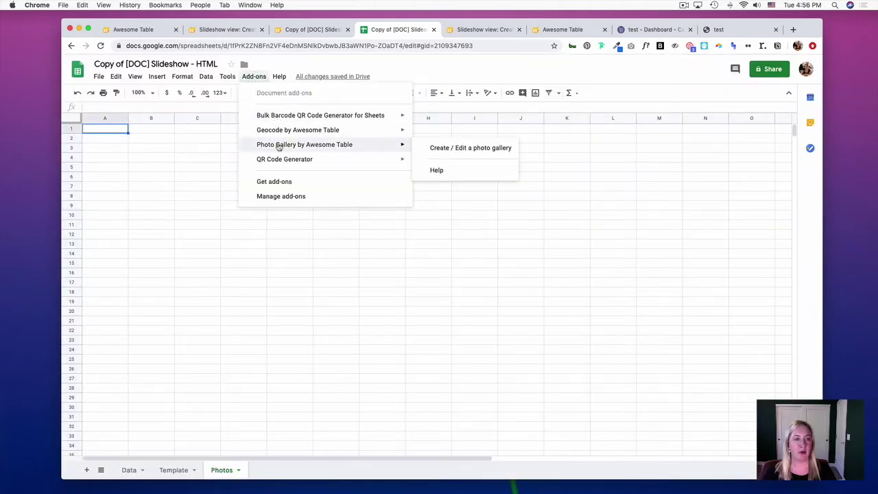
pyautogui.click(445, 149)
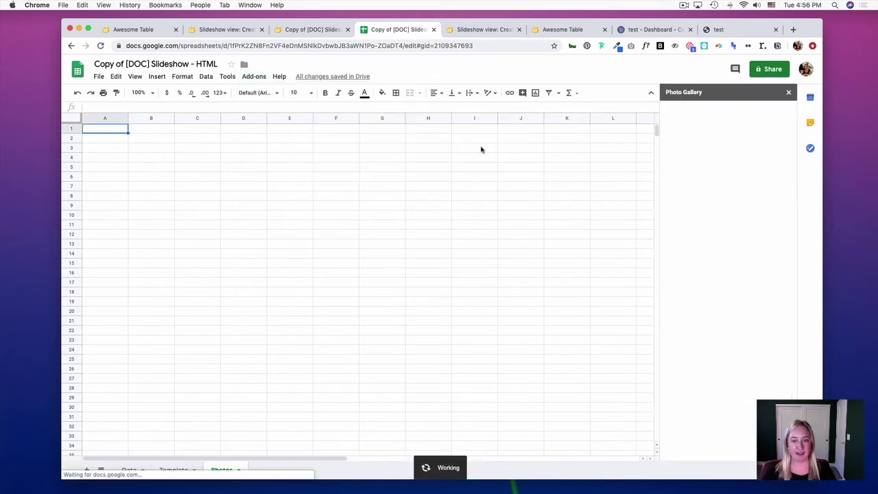
pyautogui.click(720, 175)
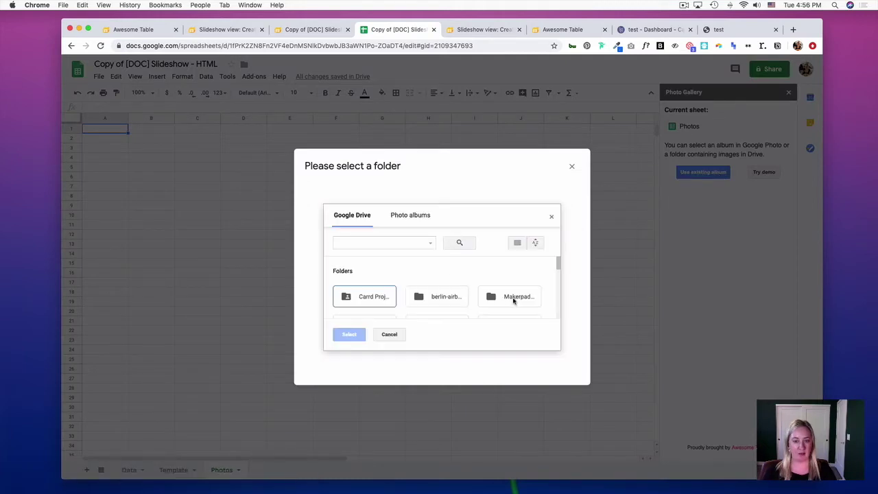
pyautogui.click(513, 300)
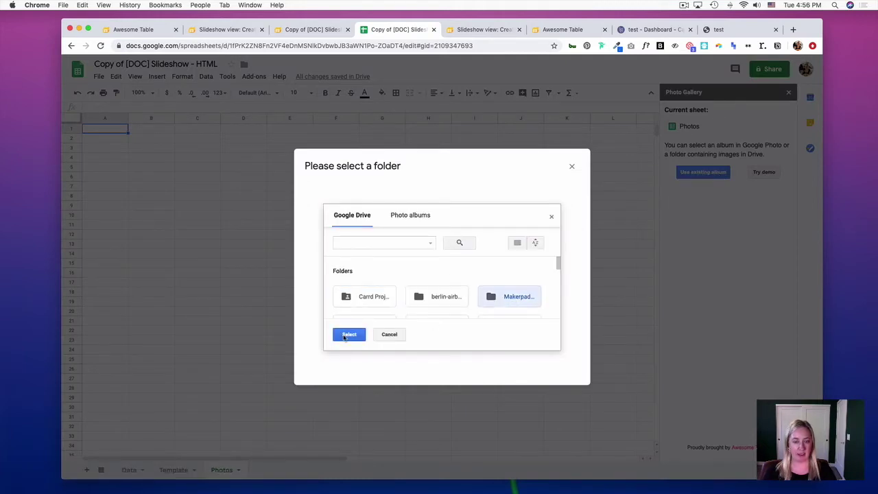
pyautogui.click(346, 334)
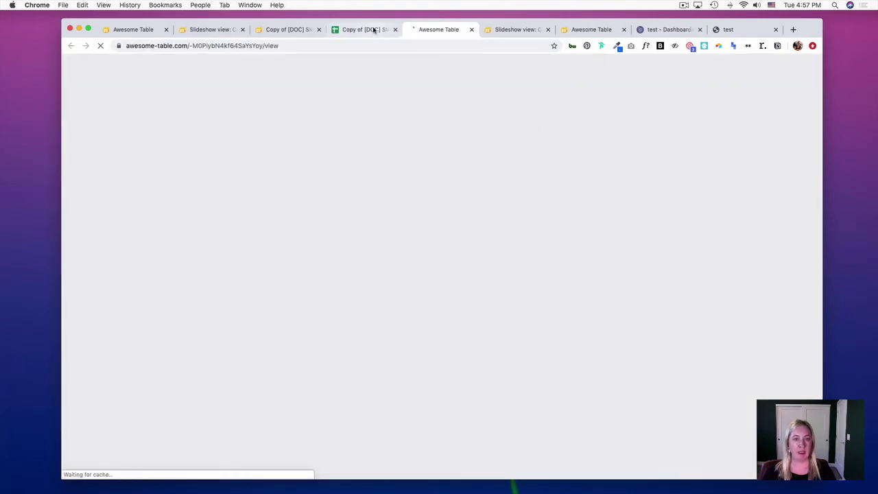
pyautogui.click(363, 29)
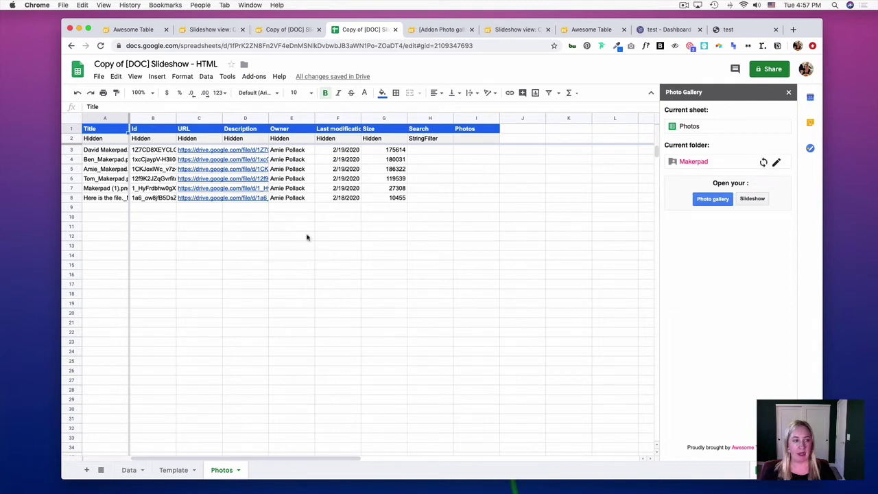
pyautogui.click(788, 95)
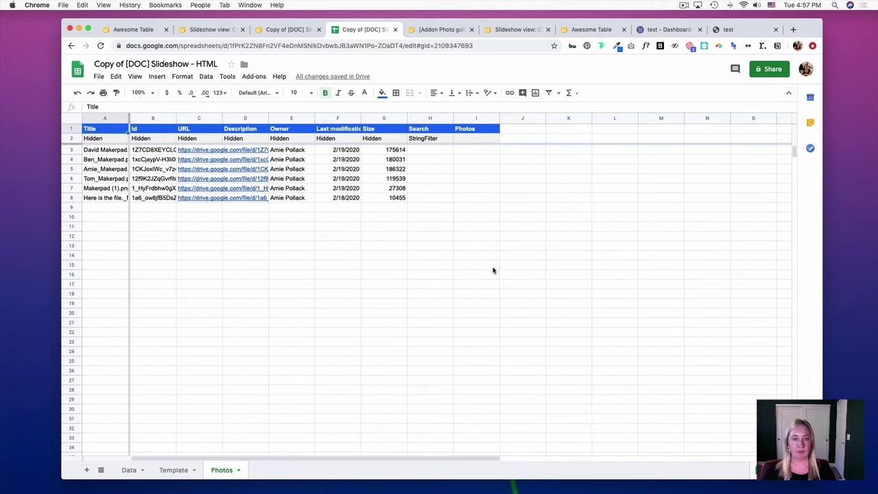
pyautogui.click(523, 149)
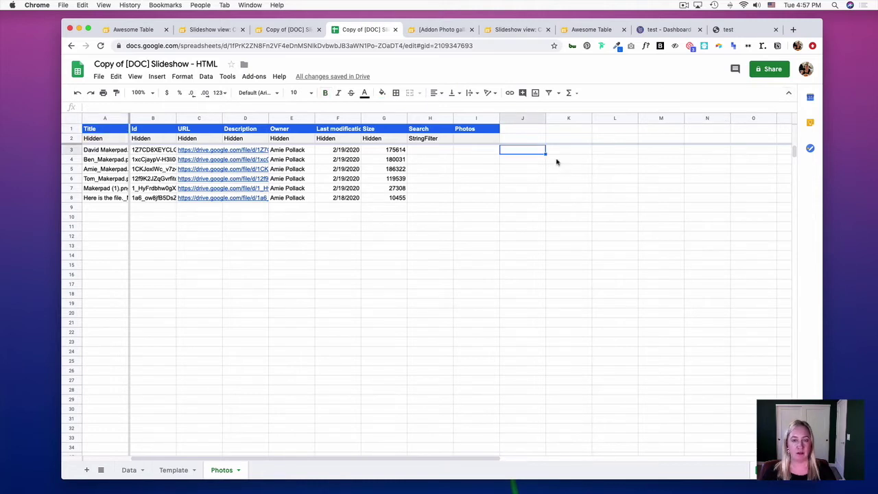
pyautogui.click(480, 151)
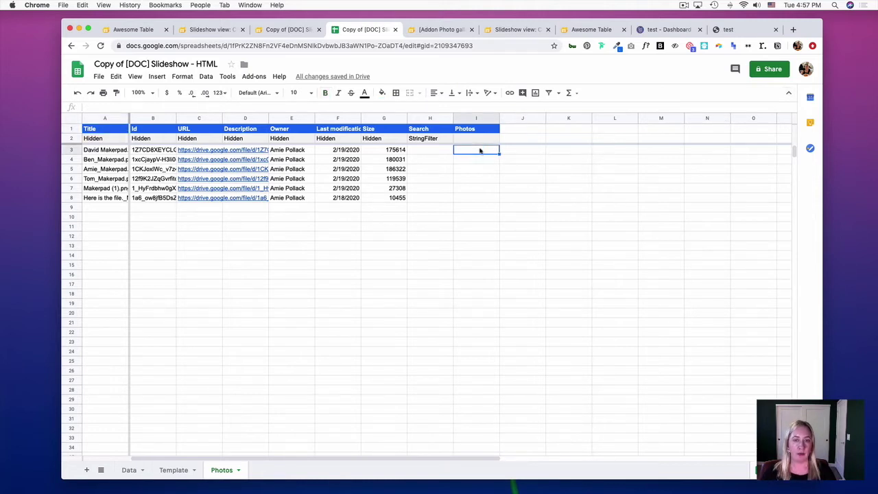
pyautogui.write('https://drive.google.com/thumbnail?id=')
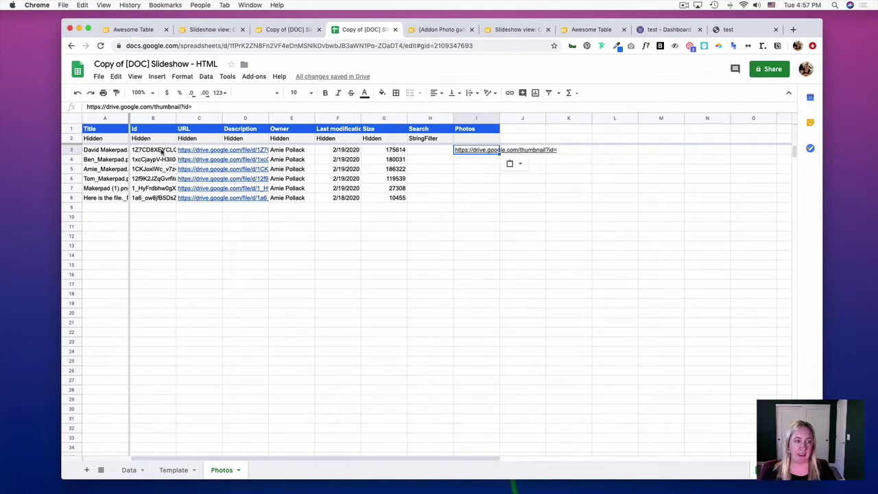
pyautogui.moveTo(163, 152); pyautogui.dragTo(155, 205)
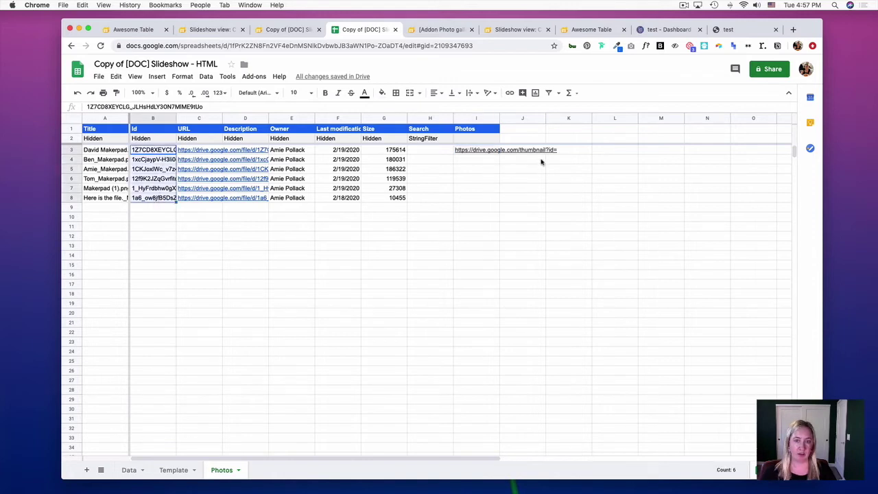
pyautogui.moveTo(499, 118); pyautogui.dragTo(564, 118)
# Join the base link and the file Id in J3 with the formula =I3&B3
pyautogui.click(581, 150)
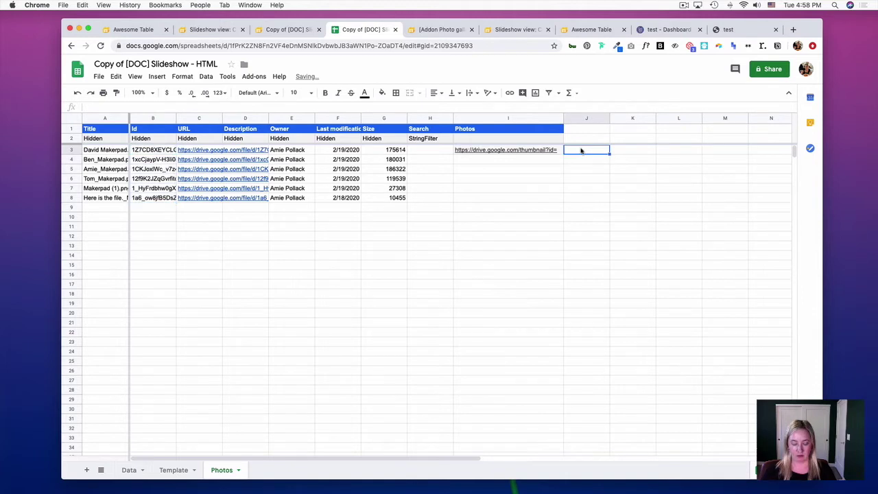
pyautogui.write('=')
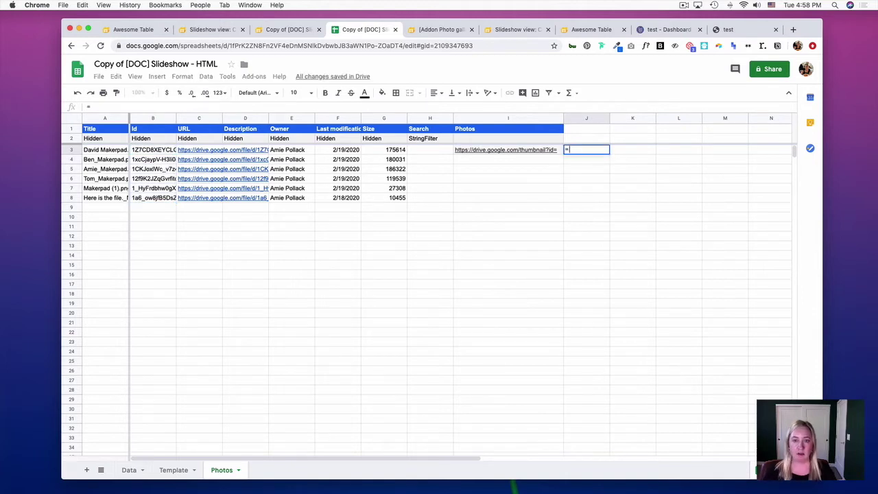
pyautogui.click(560, 153)
pyautogui.press('Return')
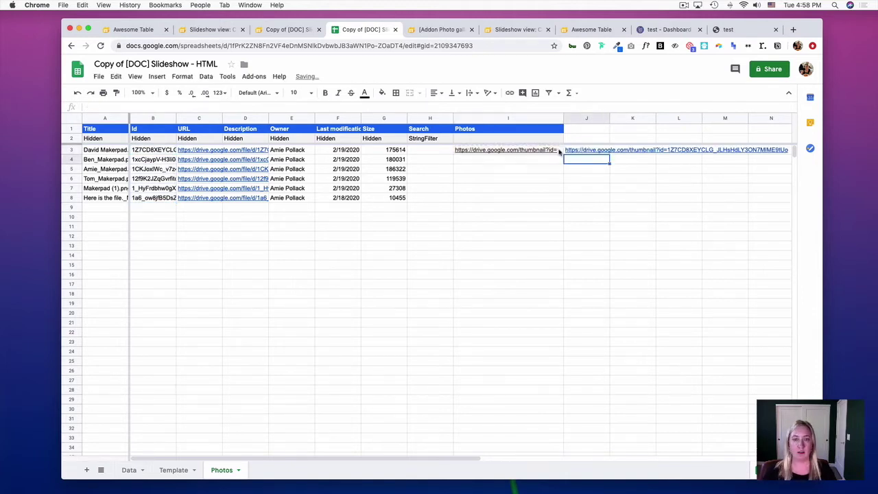
# Fill the base link in column I and the combined link formula in column J down through row 6
pyautogui.click(559, 152)
pyautogui.moveTo(562, 154); pyautogui.dragTo(561, 180)
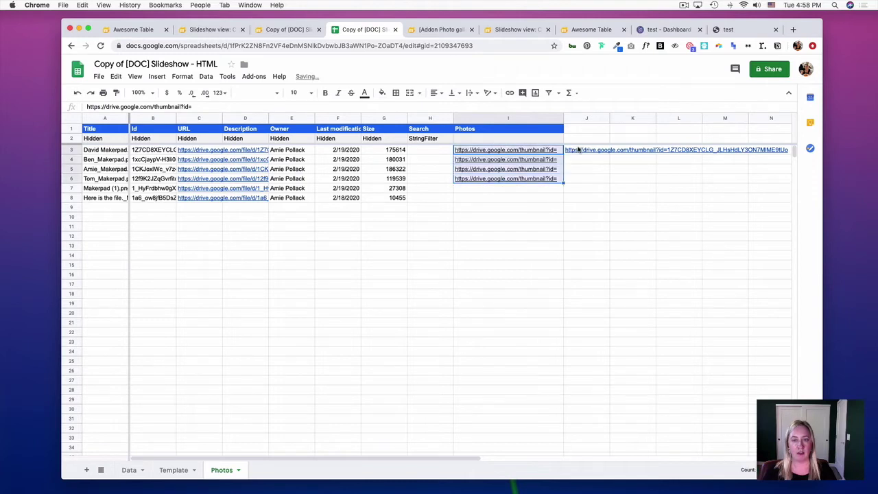
pyautogui.click(596, 151)
pyautogui.moveTo(609, 155); pyautogui.dragTo(608, 181)
pyautogui.click(587, 207)
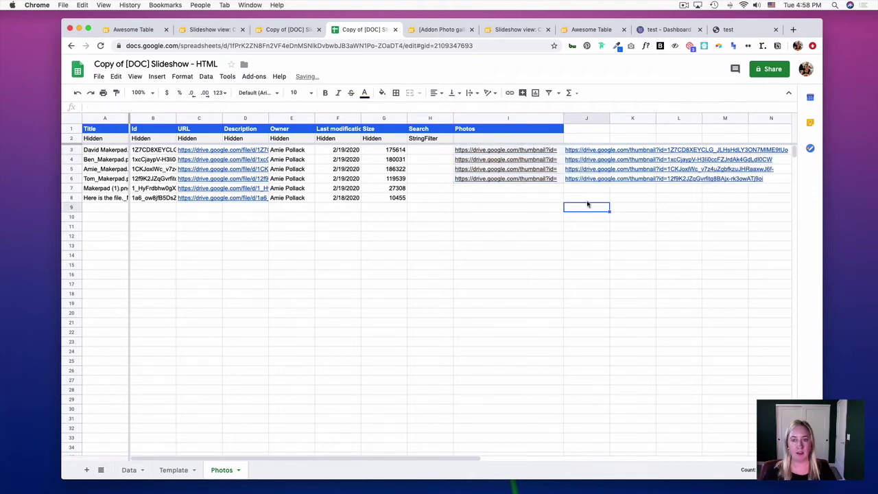
# Copy the combined links in J3:J6 and paste them as values only over the four Picture links on the Data sheet
pyautogui.moveTo(588, 150); pyautogui.dragTo(590, 183)
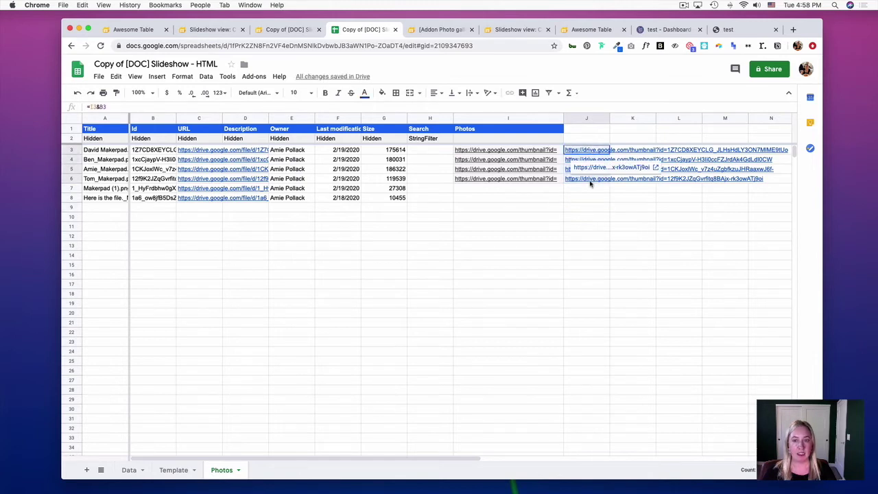
pyautogui.keyDown('shift'); pyautogui.click(590, 183); pyautogui.keyUp('shift')
pyautogui.rightClick(579, 151)
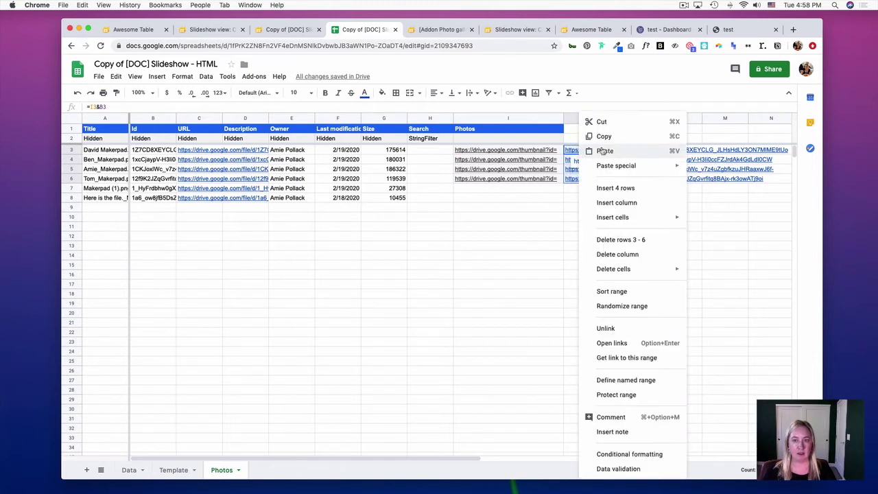
pyautogui.click(608, 134)
pyautogui.click(130, 470)
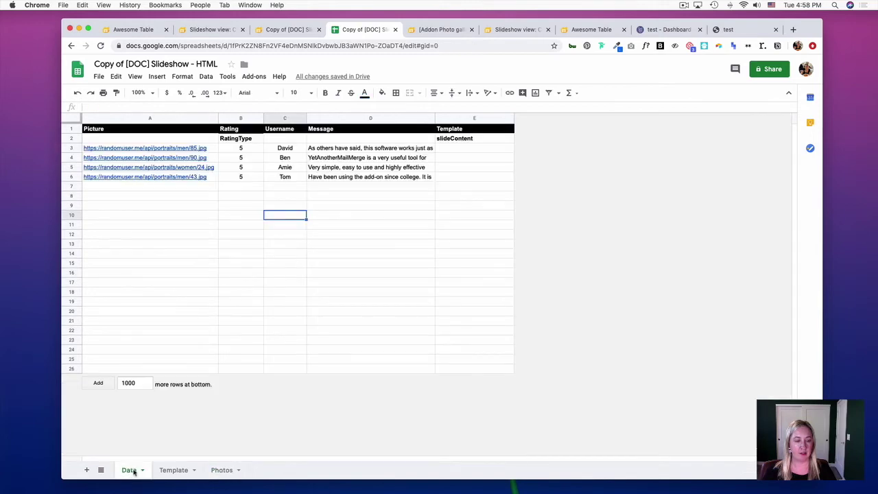
pyautogui.click(205, 150)
pyautogui.keyDown('shift'); pyautogui.click(206, 177); pyautogui.keyUp('shift')
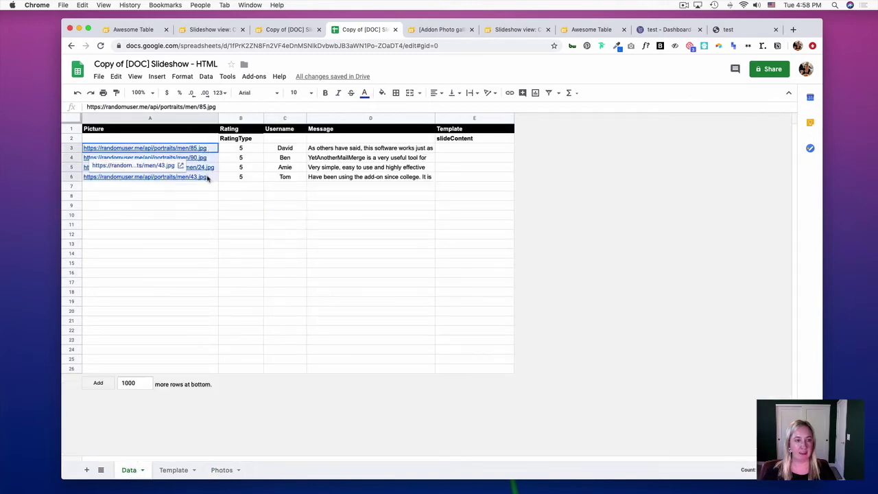
pyautogui.rightClick(208, 171)
pyautogui.moveTo(248, 156)
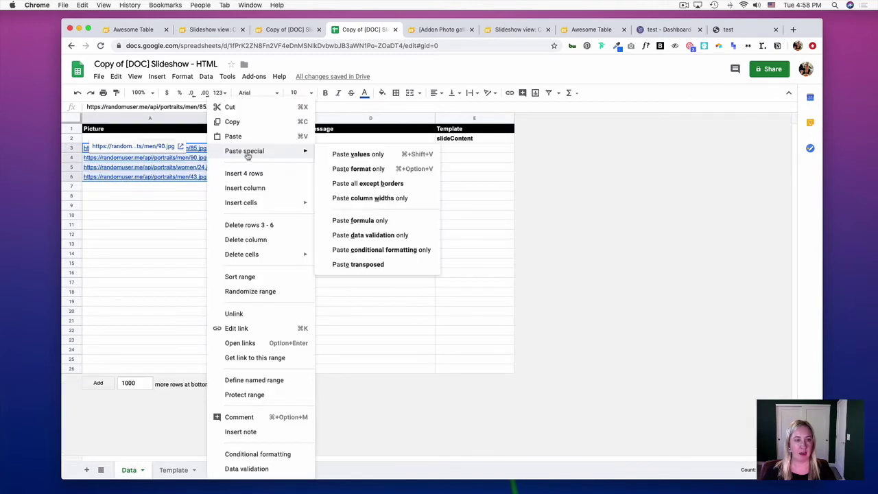
pyautogui.click(376, 157)
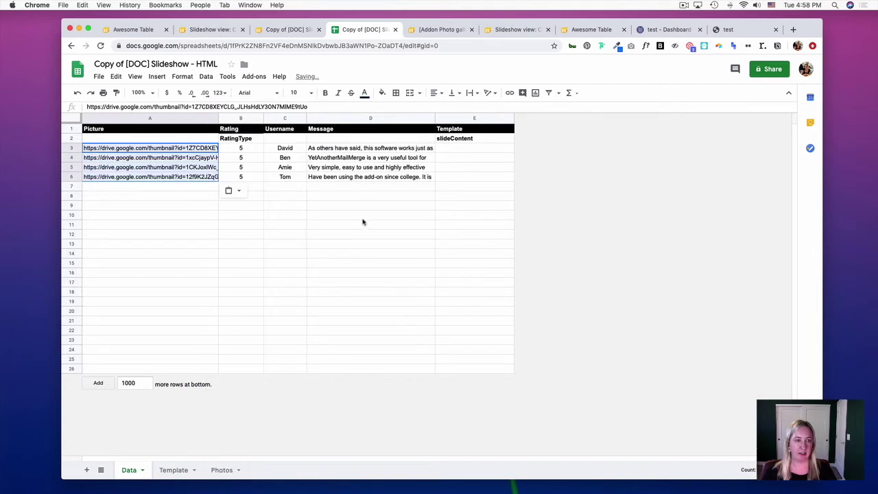
pyautogui.click(304, 225)
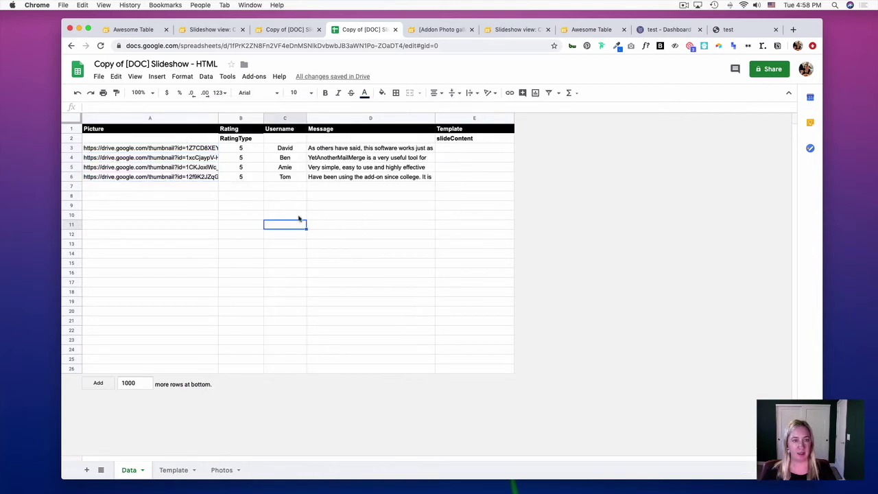
# Refresh the slideshow preview in Awesome Table and page through all slides to check the photos and usernames
pyautogui.click(290, 29)
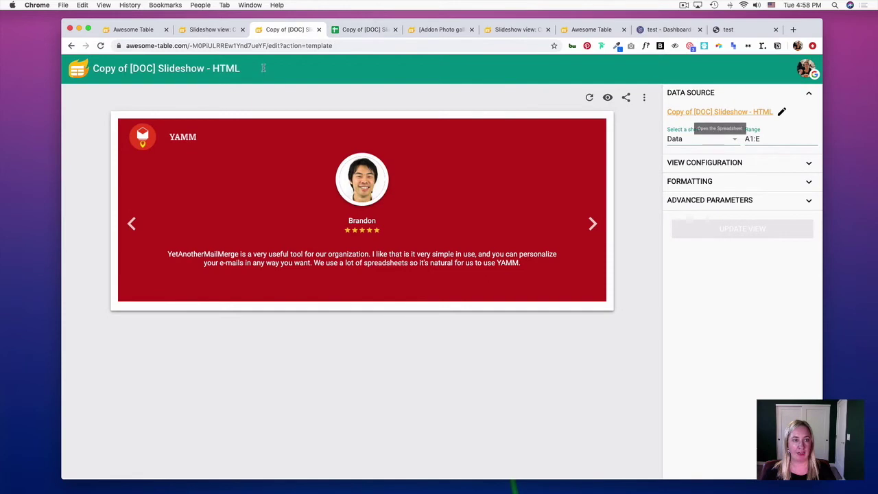
pyautogui.click(590, 98)
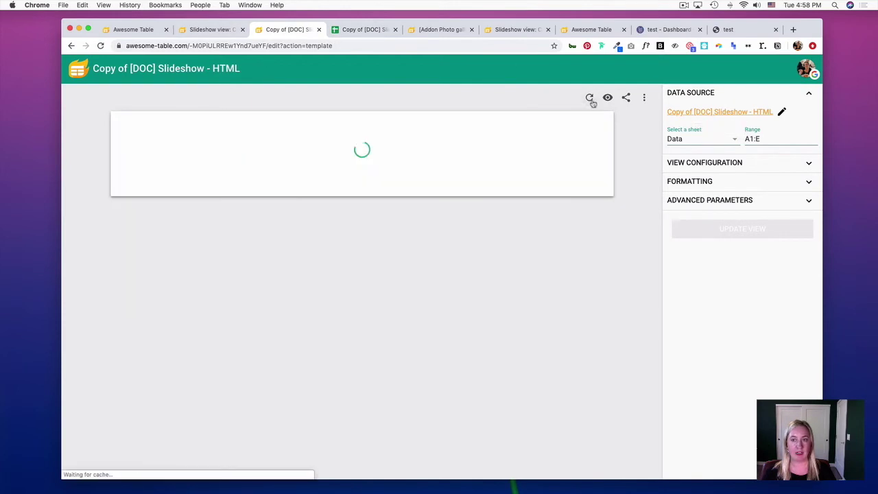
pyautogui.click(593, 223)
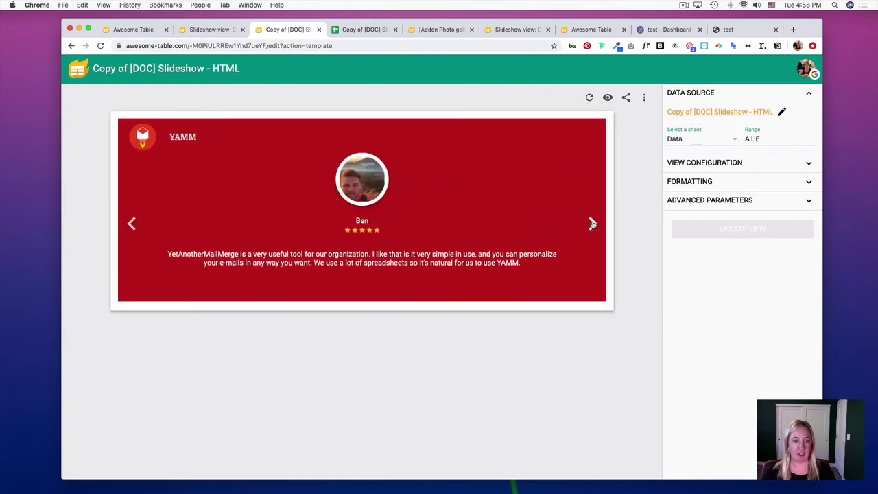
pyautogui.click(593, 223)
pyautogui.click(593, 223)
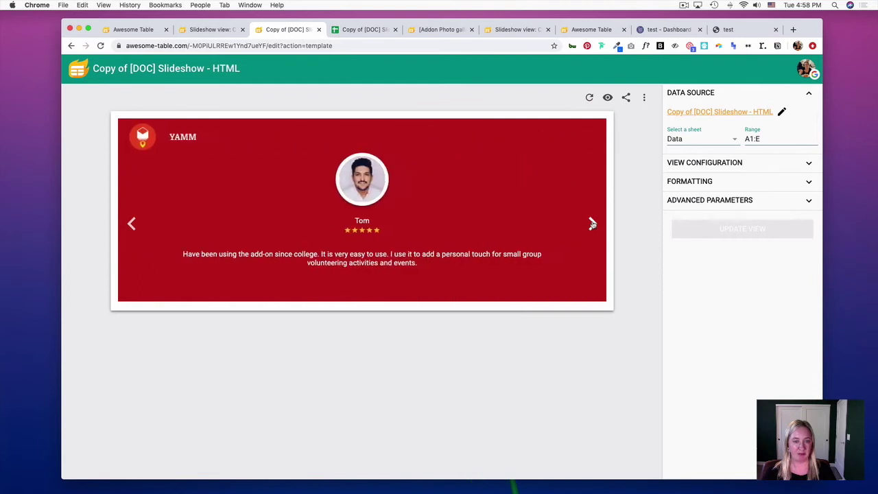
pyautogui.click(593, 223)
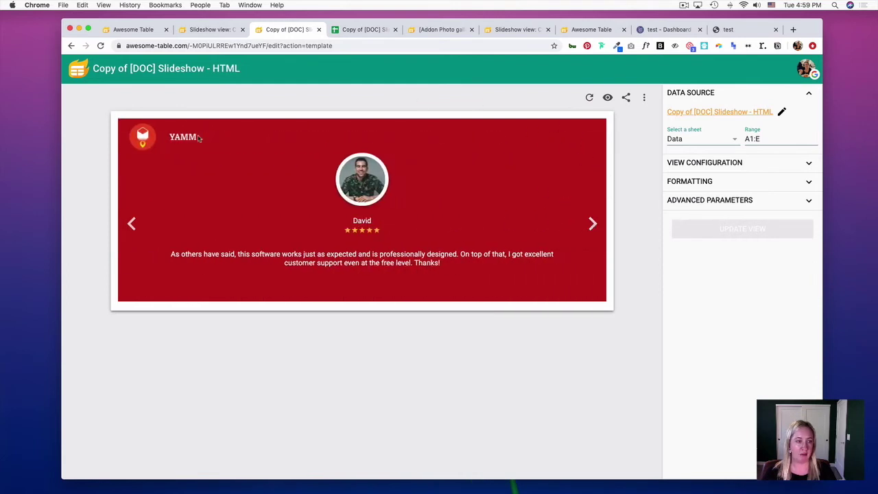
# Switch to the spreadsheet's Template sheet, enlarge row 2 to show its code, and select the <style> code cell
pyautogui.click(360, 29)
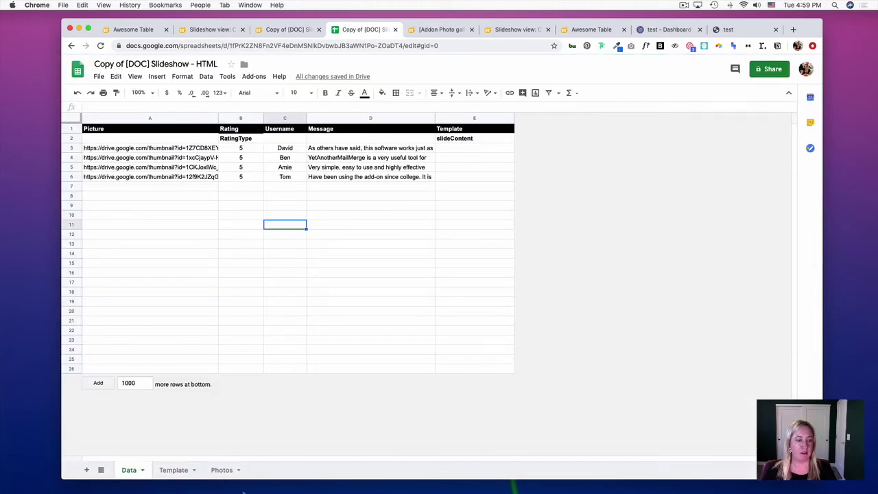
pyautogui.click(174, 471)
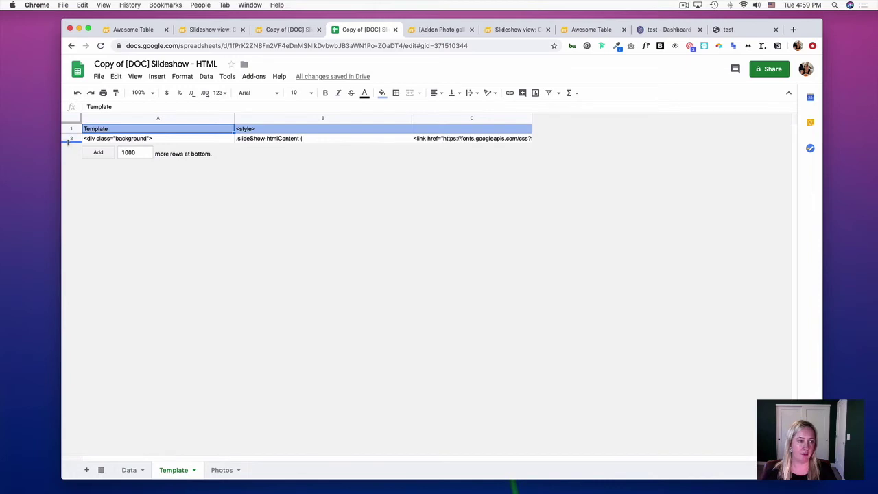
pyautogui.moveTo(66, 143); pyautogui.dragTo(76, 435)
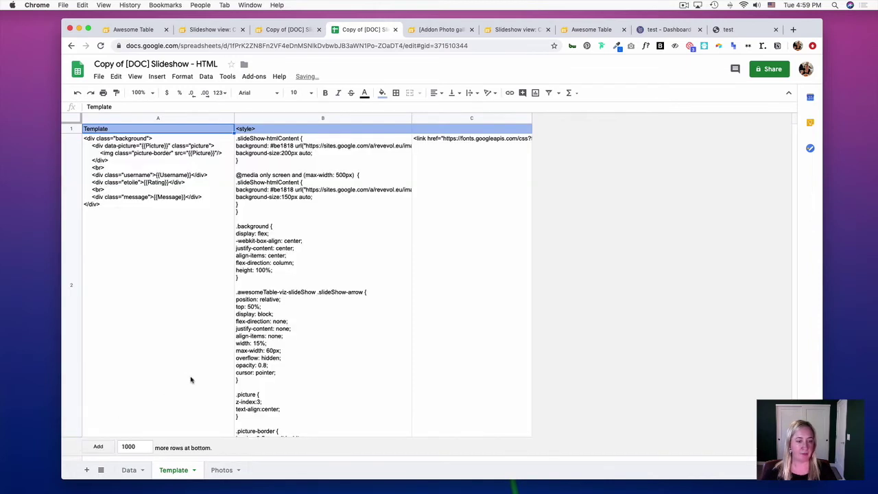
pyautogui.click(318, 149)
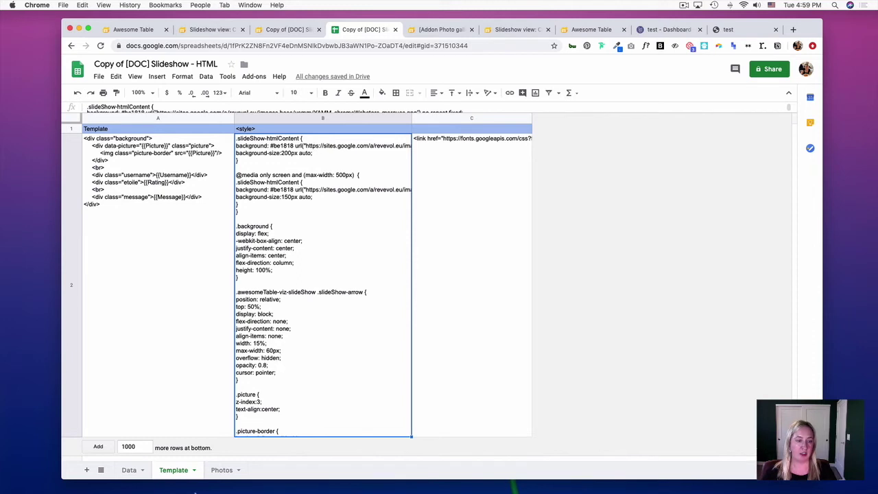
# On the Photos sheet, extend the base link in column I and the combined link formula in column J through row 8
pyautogui.click(219, 471)
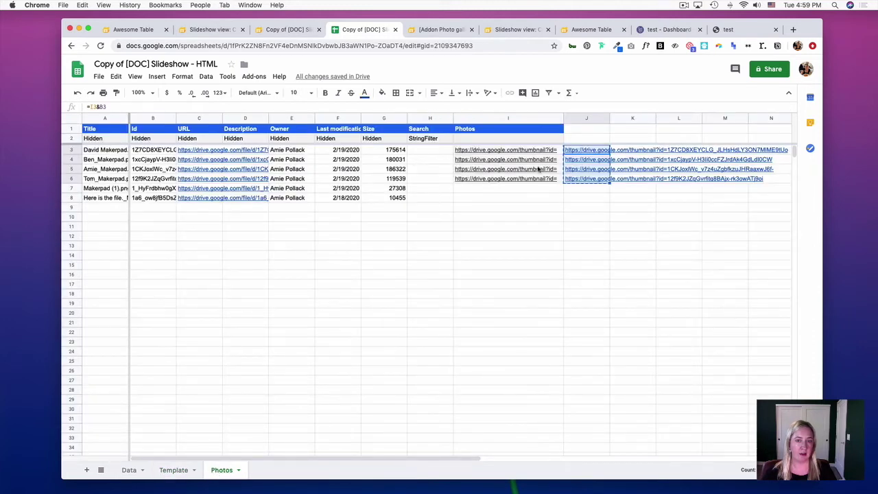
pyautogui.click(553, 180)
pyautogui.moveTo(563, 183); pyautogui.dragTo(563, 199)
pyautogui.click(594, 180)
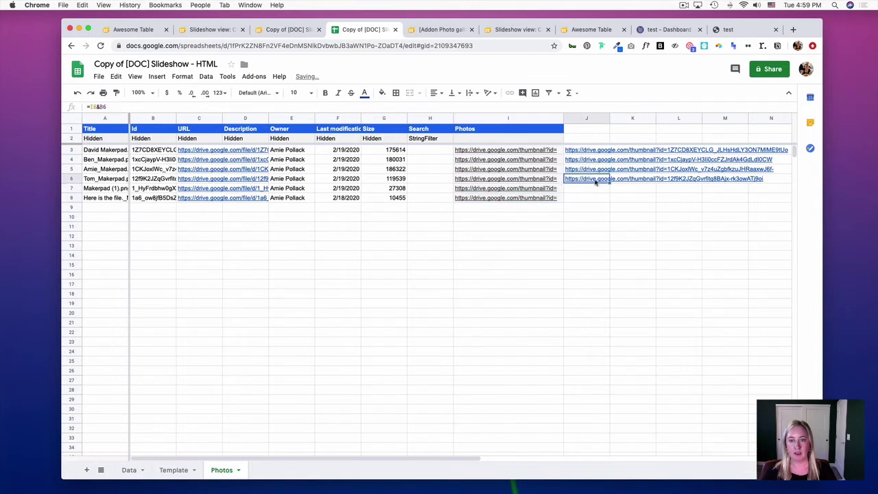
pyautogui.moveTo(610, 183); pyautogui.dragTo(610, 199)
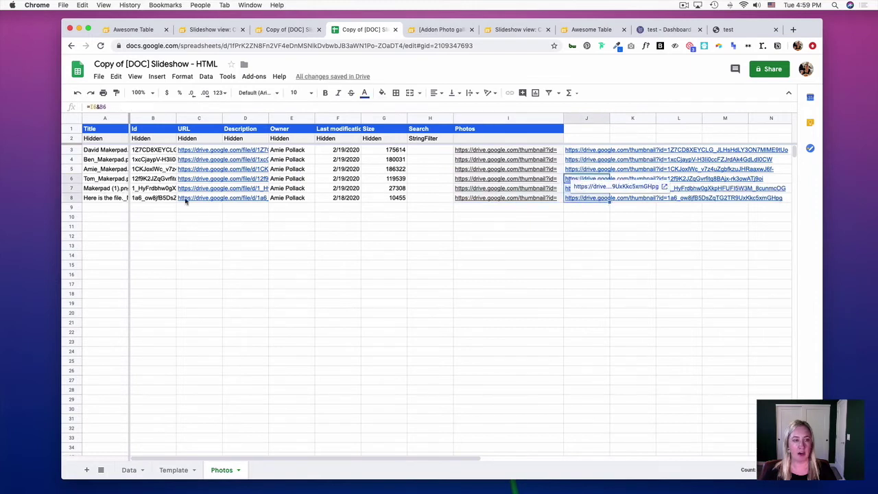
pyautogui.click(593, 217)
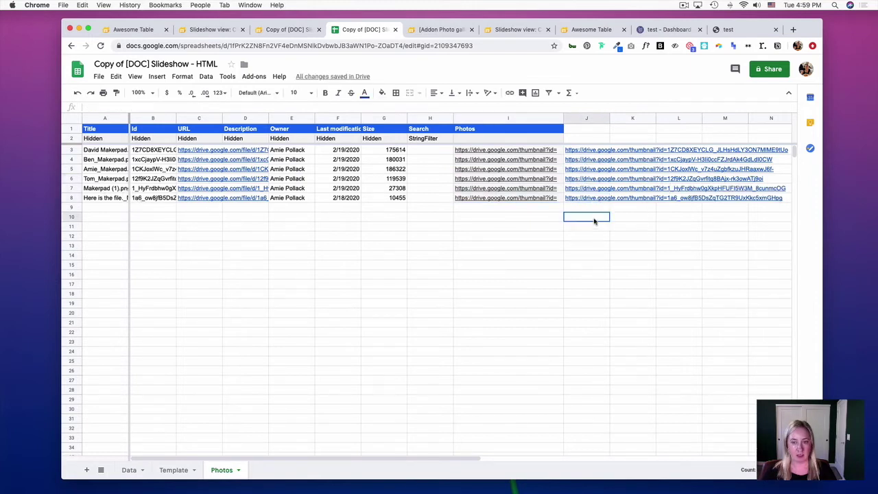
# Copy the link in J8 of the Photos sheet and replace both .slideShow-htmlContent background image URLs in the Template sheet's <style> code with it
pyautogui.rightClick(594, 198)
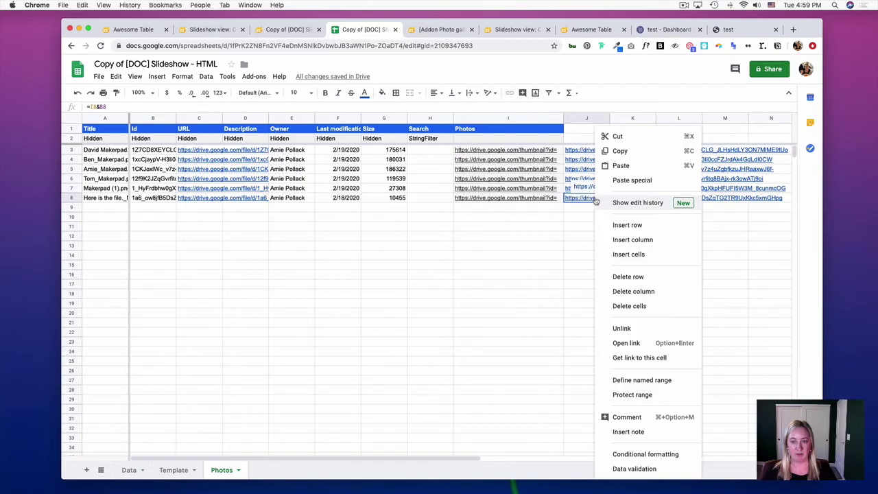
pyautogui.click(630, 151)
pyautogui.click(177, 470)
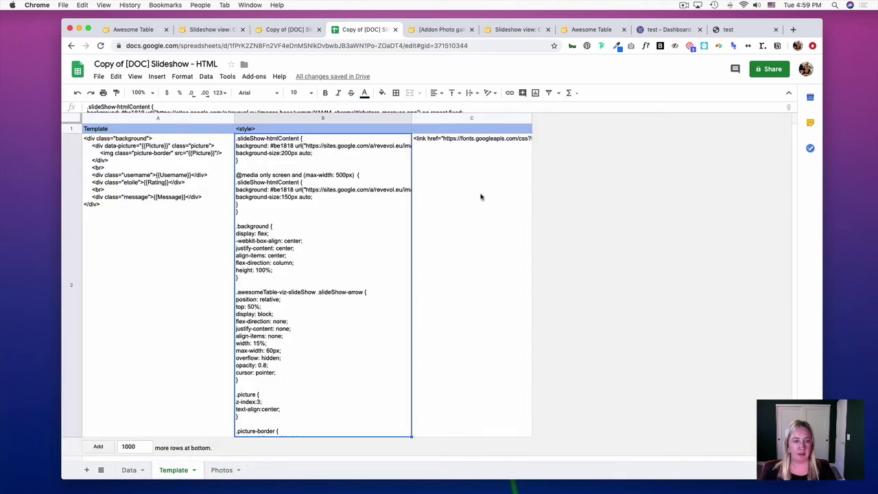
pyautogui.doubleClick(307, 146)
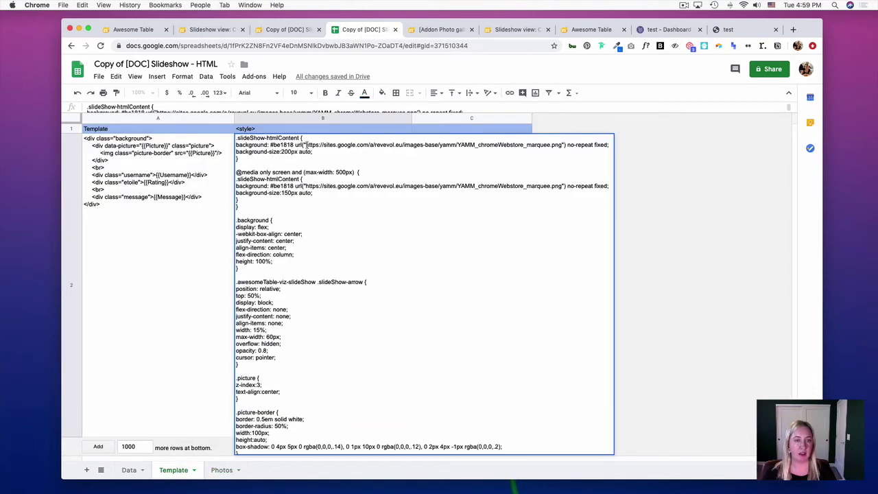
pyautogui.moveTo(306, 145); pyautogui.dragTo(561, 144)
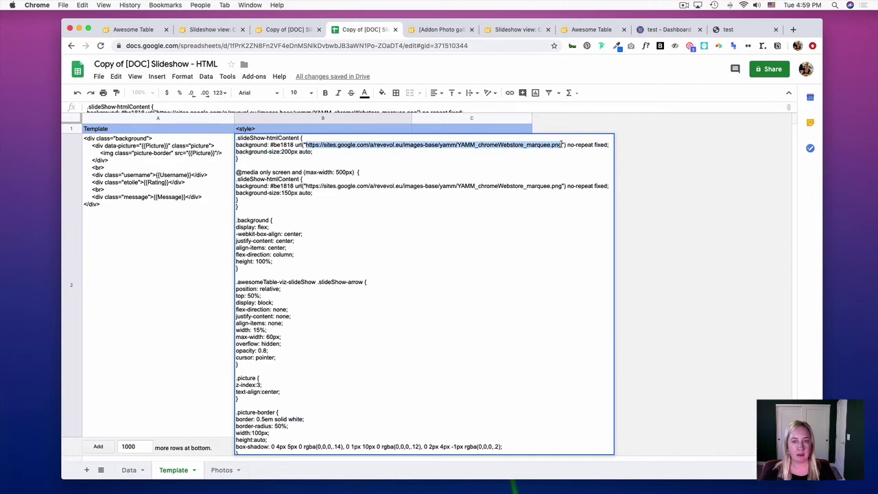
pyautogui.press('super+v')
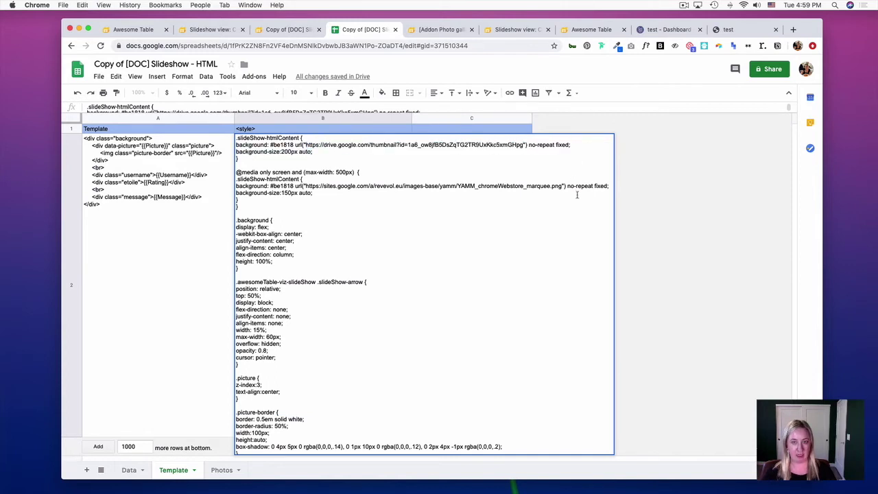
pyautogui.moveTo(562, 186); pyautogui.dragTo(307, 186)
pyautogui.press('super+v')
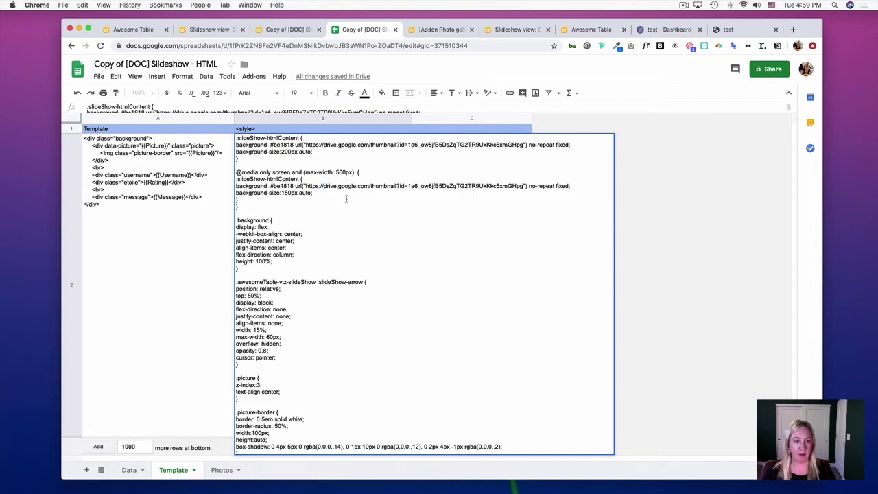
# Change the background color in both .slideShow-htmlContent rules of the <style> code to #FFFFFF
pyautogui.moveTo(294, 144); pyautogui.dragTo(277, 145)
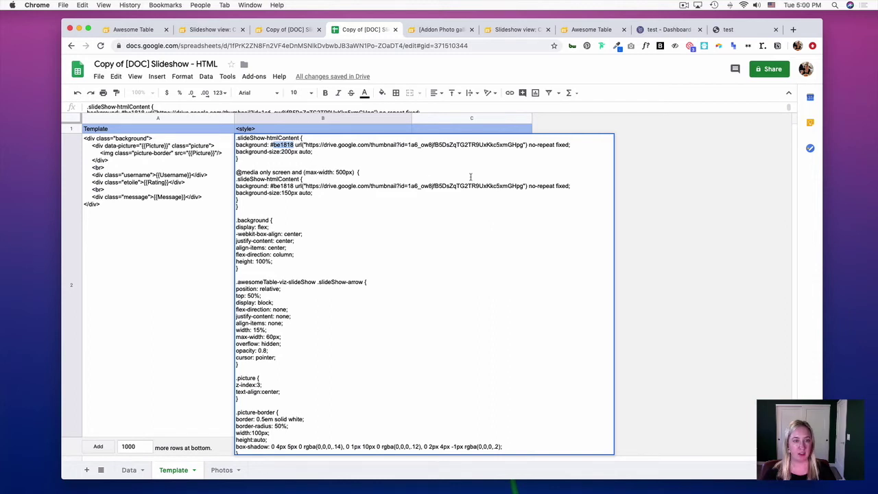
pyautogui.write('F')
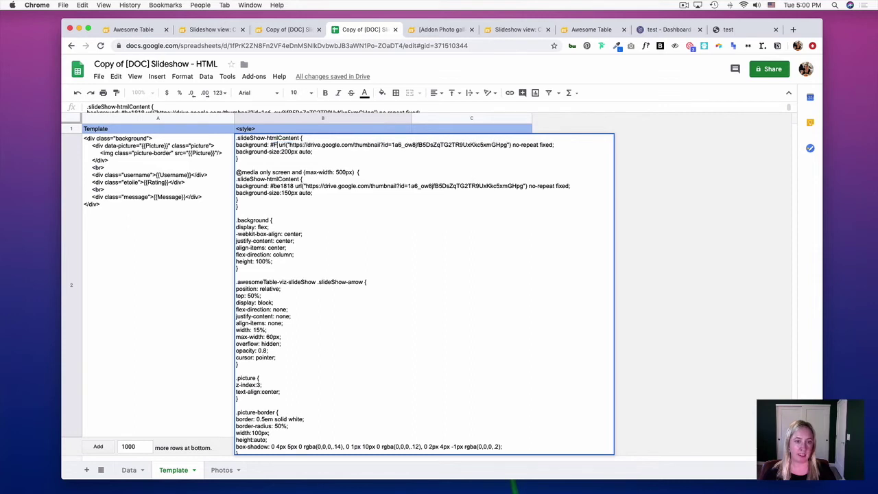
pyautogui.write('FFFFF')
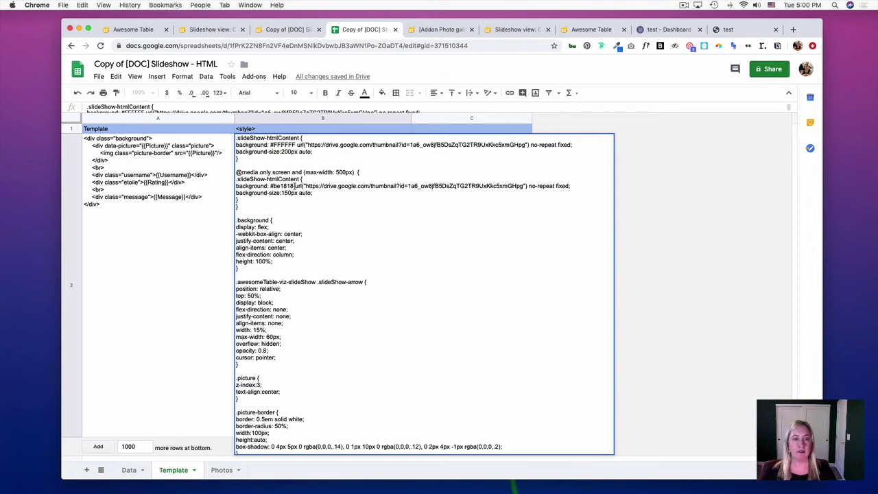
pyautogui.moveTo(295, 185); pyautogui.dragTo(269, 186)
pyautogui.write('#FFFFFF')
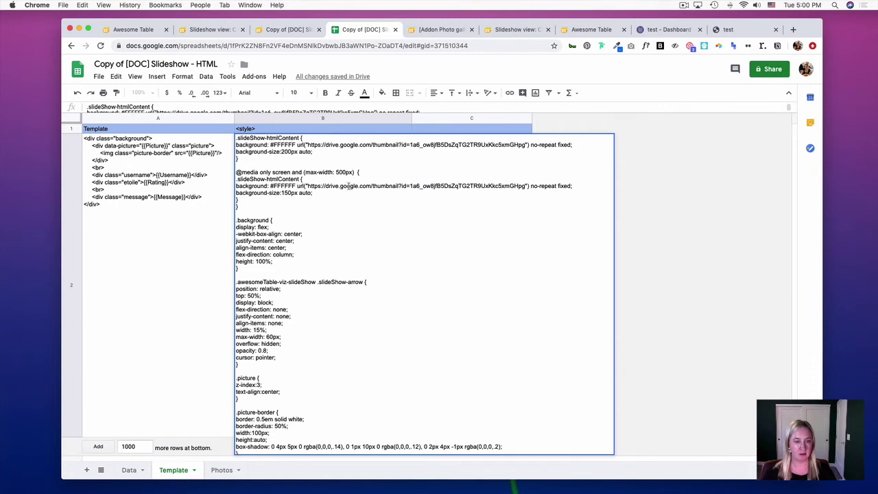
# Switch to the Awesome Table view and refresh the slideshow preview to check the new logo and background
pyautogui.click(289, 29)
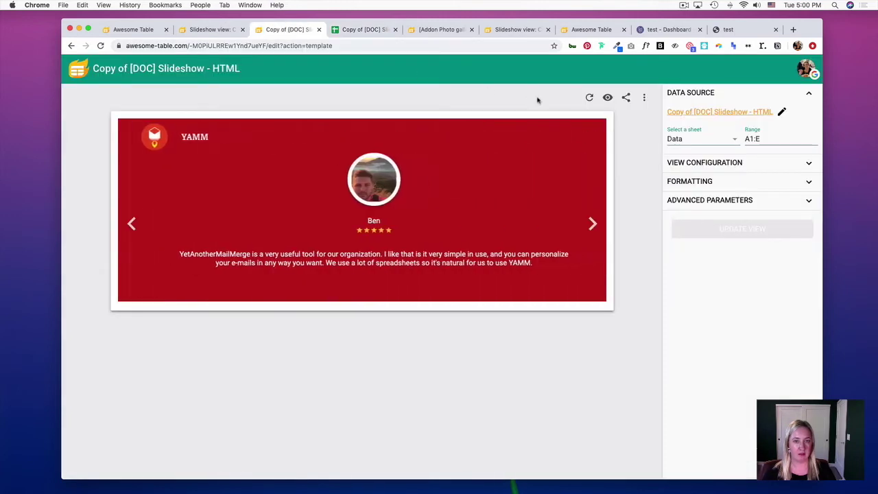
pyautogui.click(589, 98)
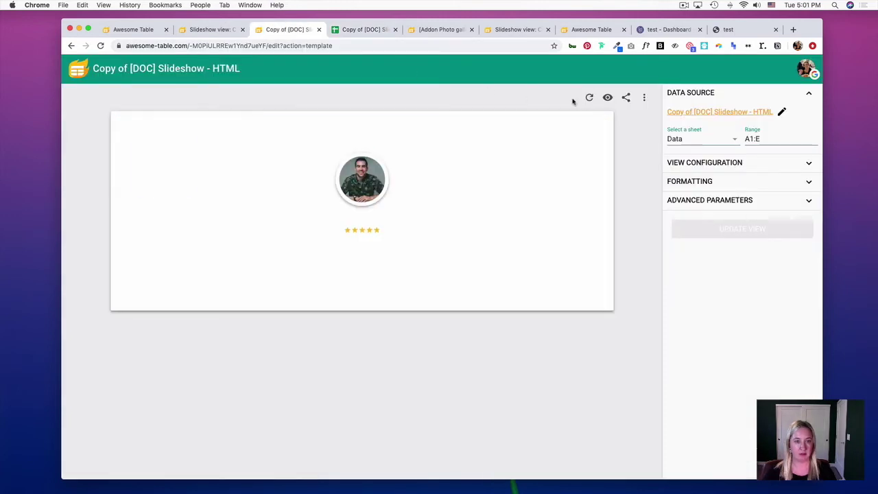
pyautogui.click(590, 98)
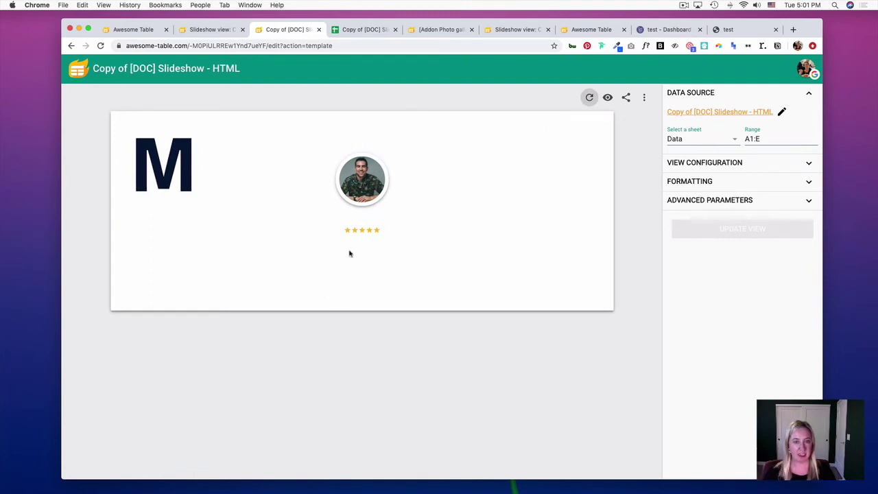
# In the spreadsheet's <style> code, set the .message and .username text colors to black and refresh the Awesome Table preview
pyautogui.hotkey('ctrl', 'Tab')
pyautogui.doubleClick(284, 250)
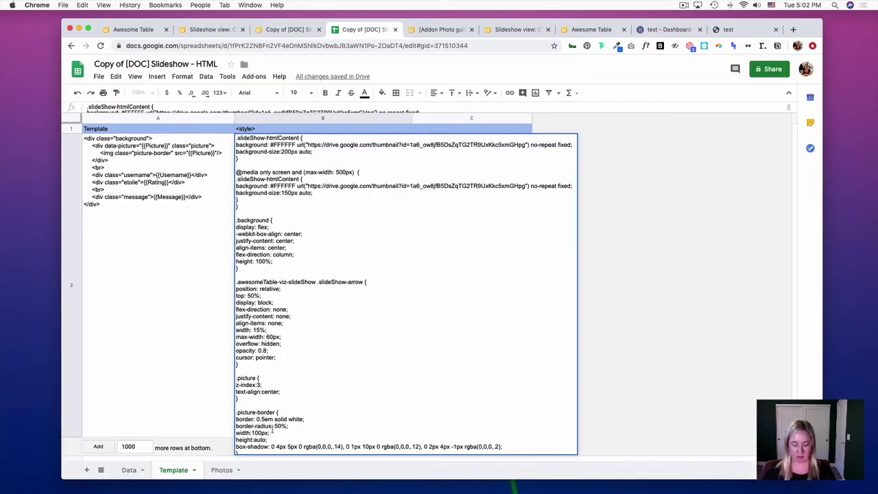
pyautogui.press('super+Down')
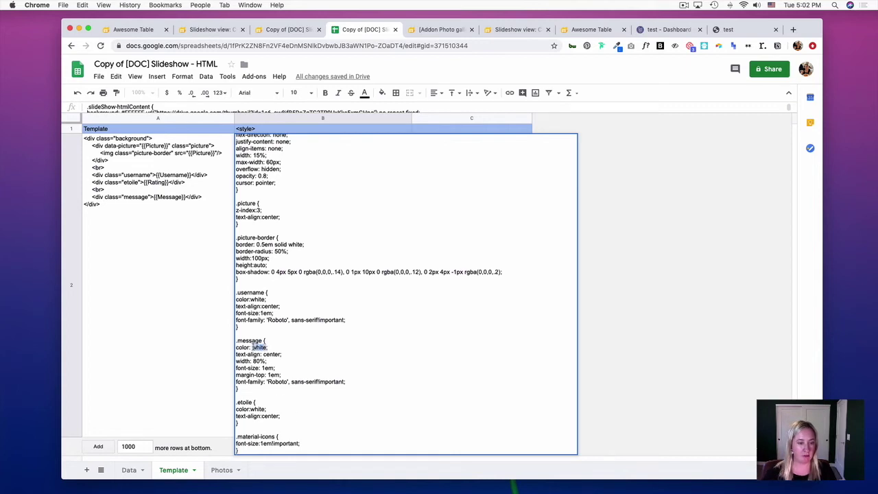
pyautogui.write('BL')
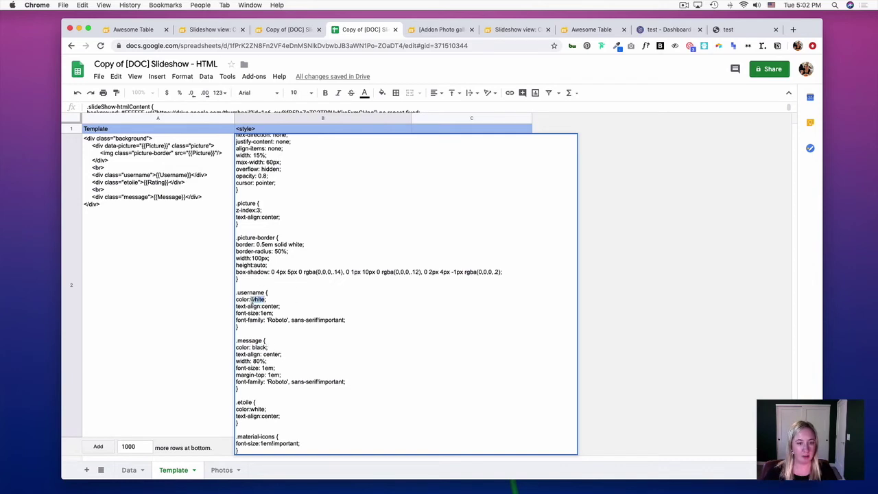
pyautogui.write('black')
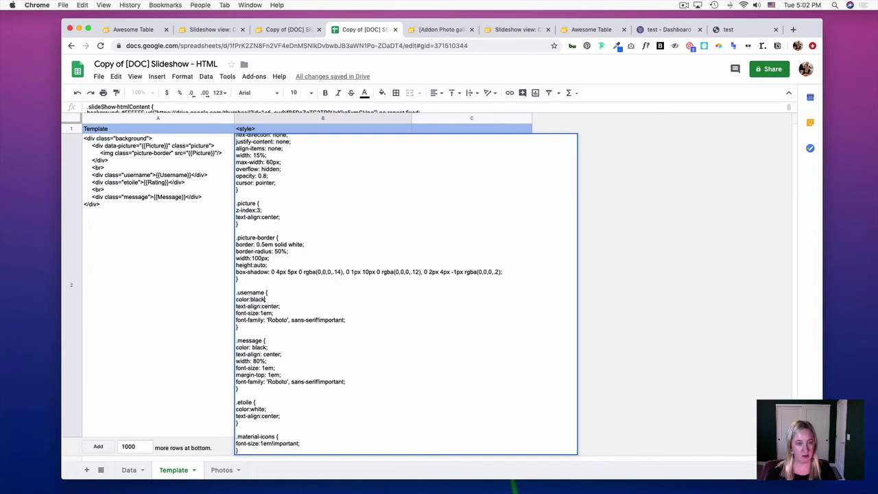
pyautogui.press('Return')
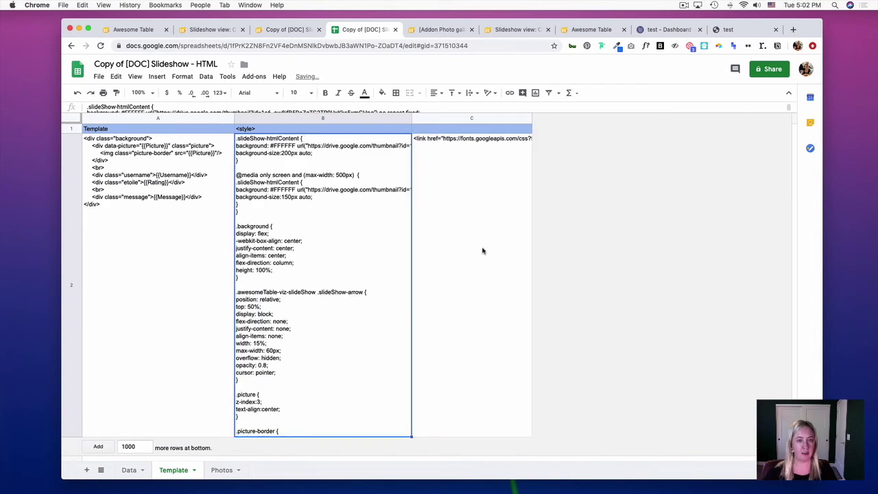
pyautogui.click(291, 29)
pyautogui.click(589, 100)
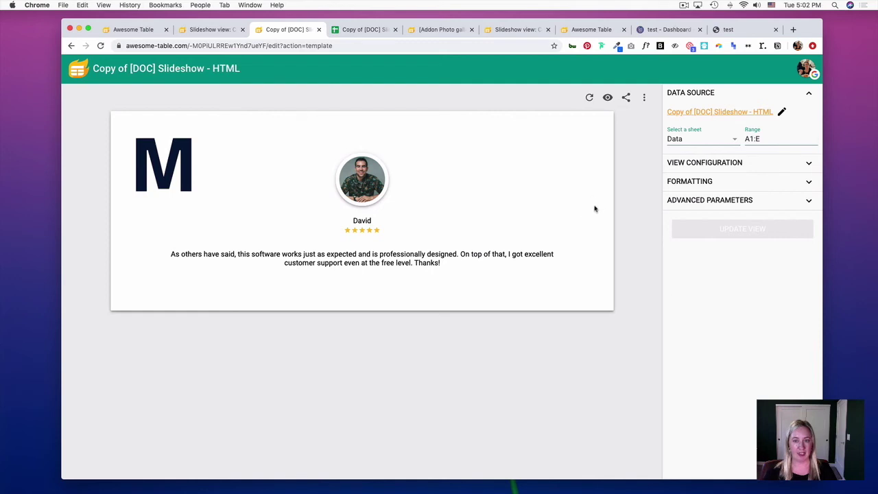
# In the view configuration, set the slideshow's text color to black and update the view
pyautogui.click(809, 162)
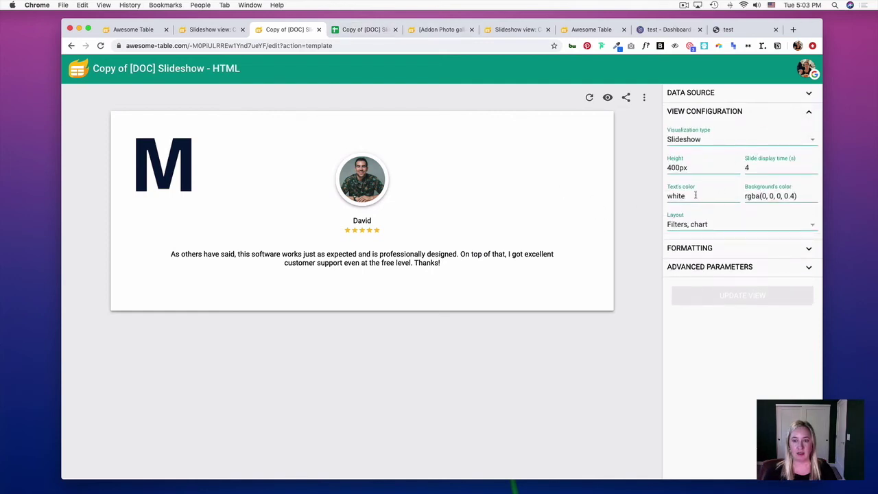
pyautogui.click(695, 195)
pyautogui.moveTo(695, 195); pyautogui.dragTo(672, 196)
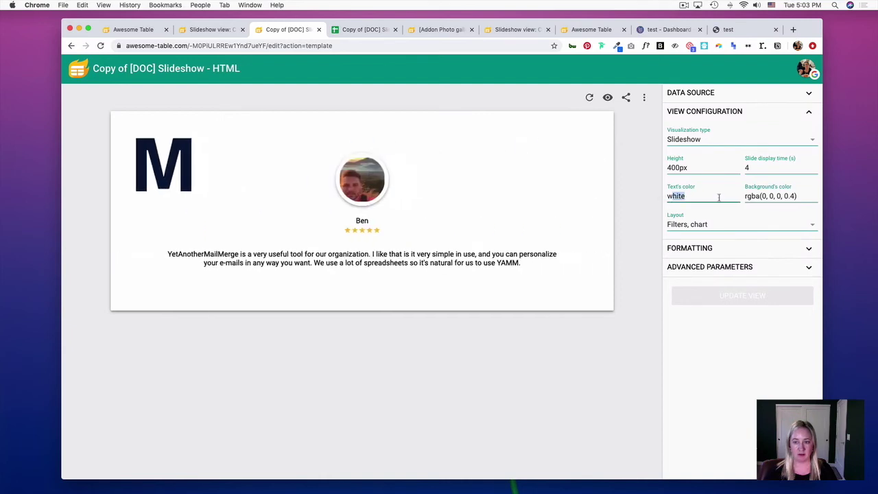
pyautogui.press('BackSpace')
pyautogui.press('BackSpace')
pyautogui.write('black')
pyautogui.click(744, 296)
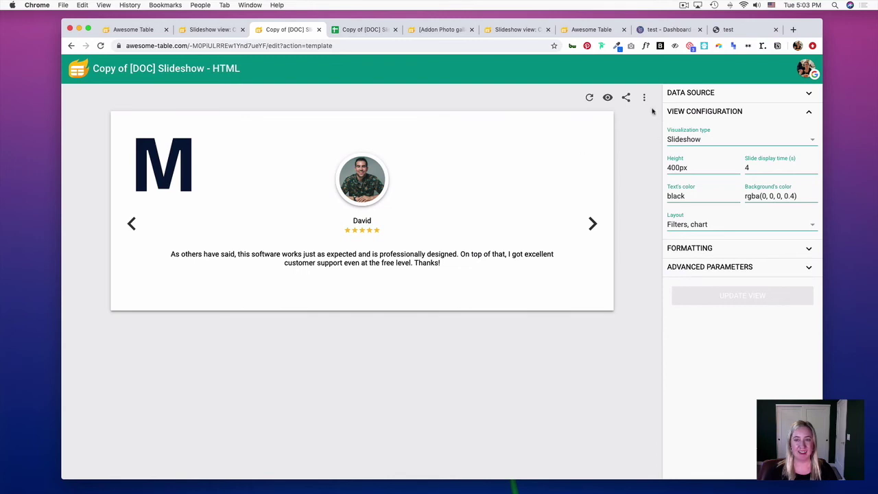
# Open the view's embed sharing settings, copy the URL inside the iframe code, and close the settings
pyautogui.click(626, 99)
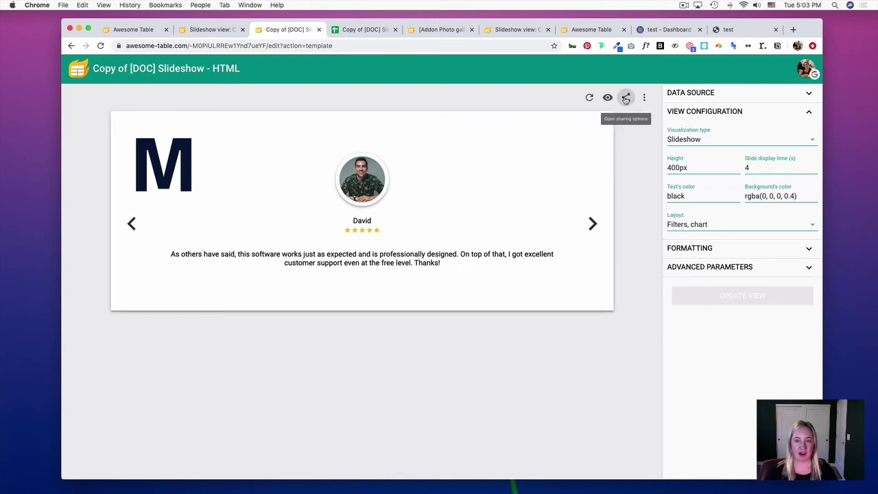
pyautogui.click(522, 215)
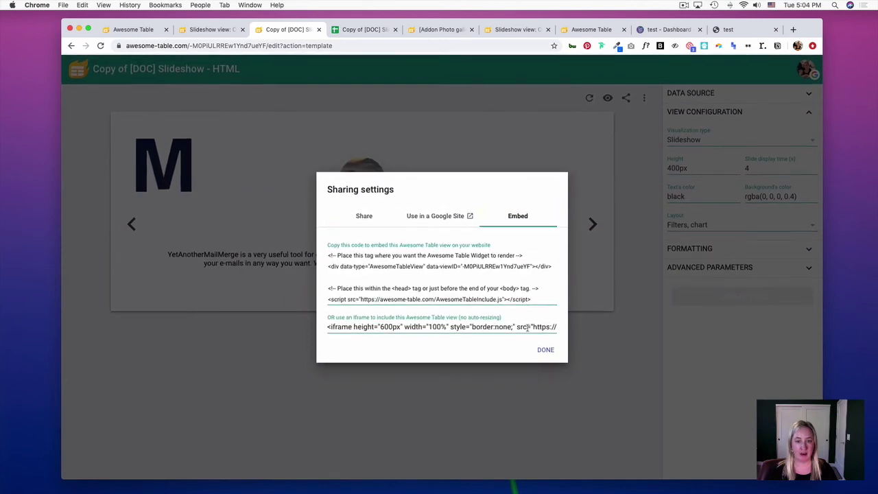
pyautogui.moveTo(533, 326)
pyautogui.mouseDown()
pyautogui.moveTo(559, 327)
pyautogui.moveTo(519, 327)
pyautogui.mouseUp()
pyautogui.press('super+c')
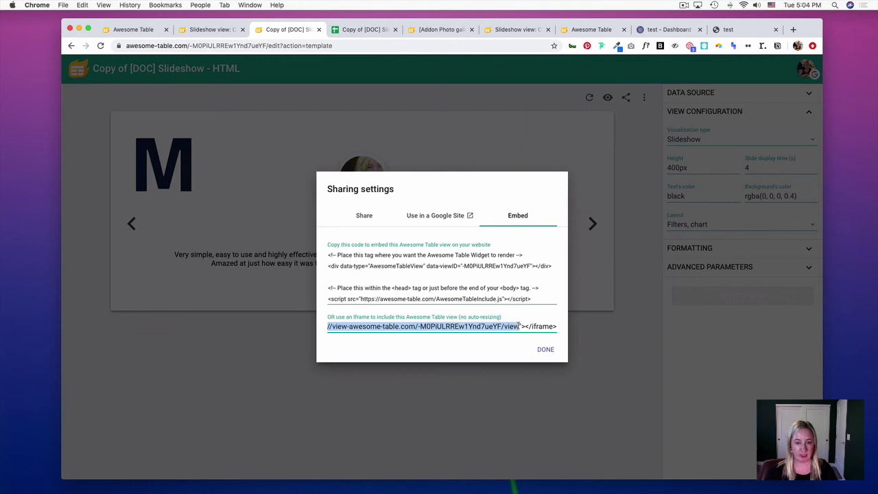
pyautogui.click(545, 349)
# Switch to the Carrd site editor and add an IFRAME-type Embed element with the copied slideshow URL
pyautogui.click(663, 31)
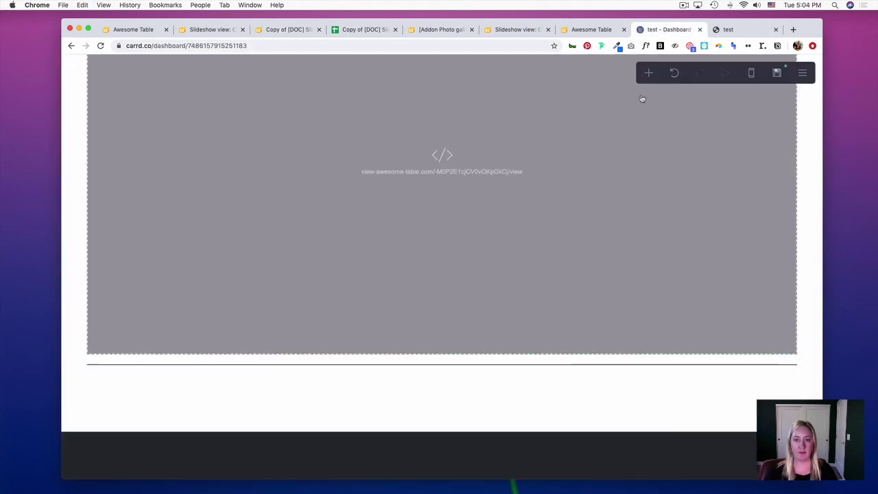
pyautogui.click(648, 73)
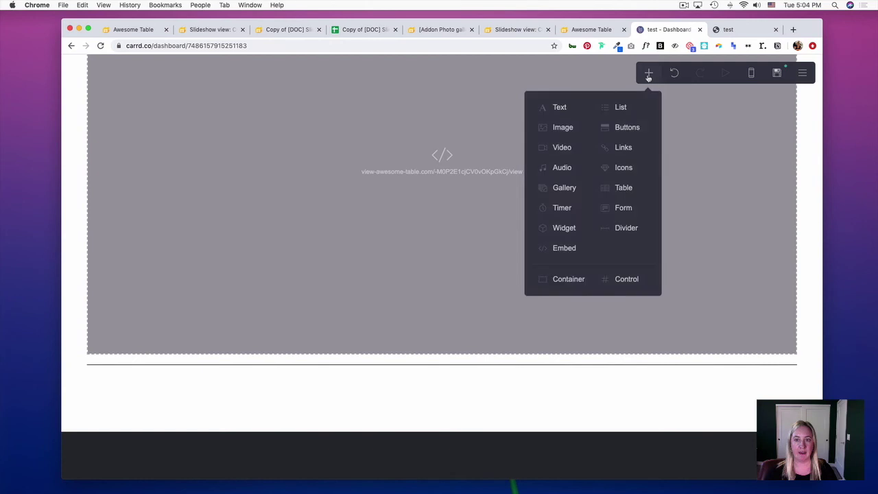
pyautogui.click(565, 249)
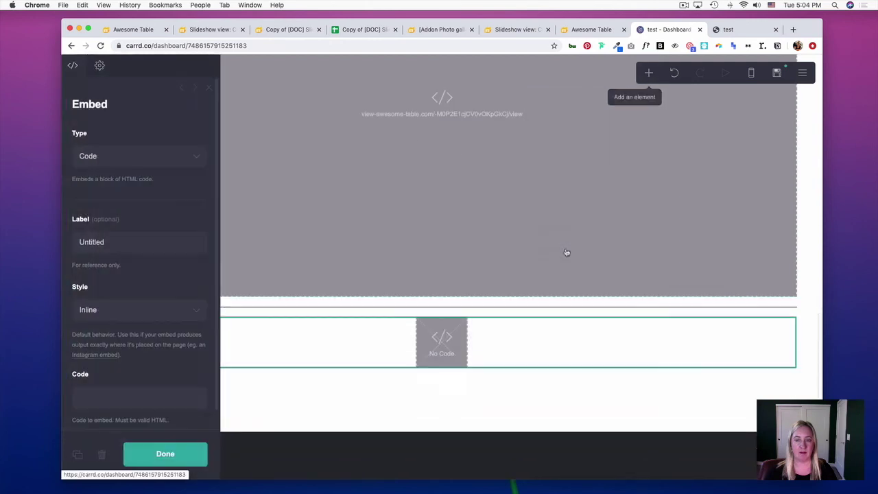
pyautogui.click(96, 156)
pyautogui.click(99, 166)
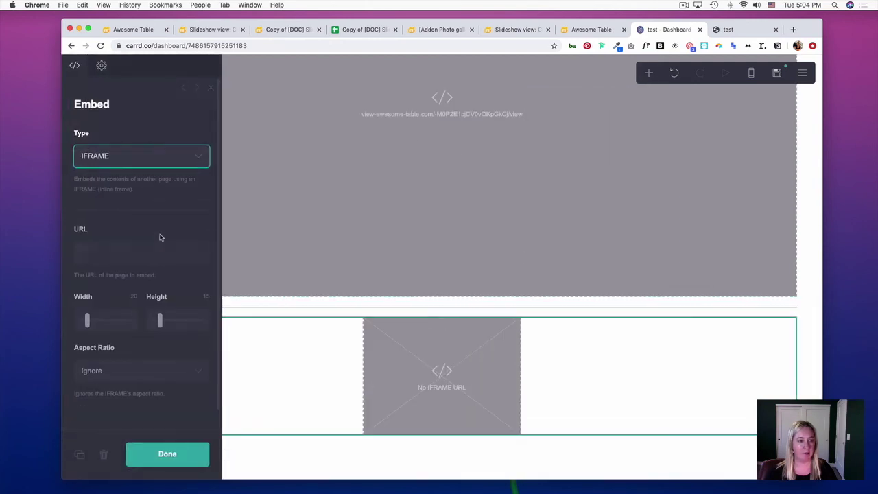
pyautogui.click(129, 258)
pyautogui.press('super+v')
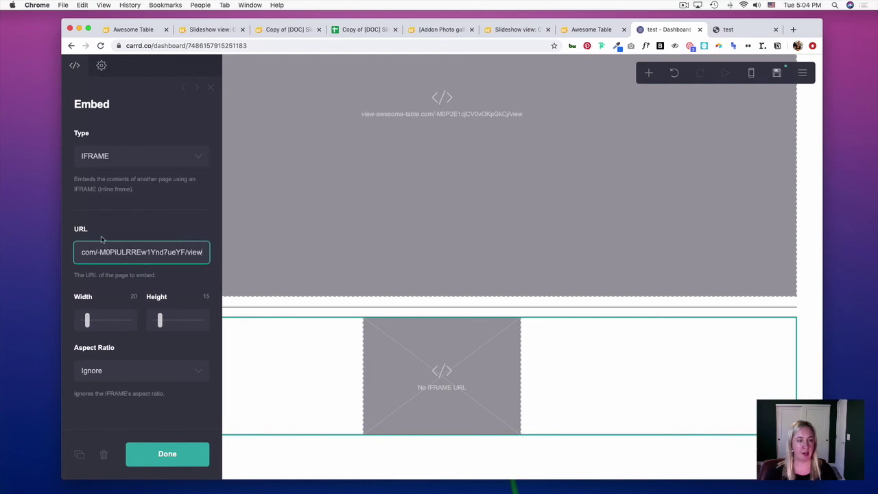
# Set the embedded iframe's height to 41 and width to 76, and finish editing the element
pyautogui.moveTo(160, 320); pyautogui.dragTo(190, 320)
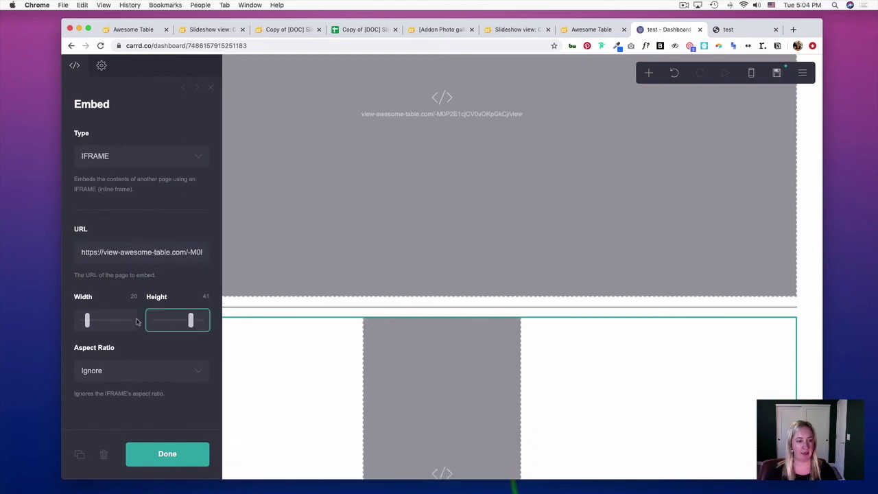
pyautogui.moveTo(89, 321); pyautogui.dragTo(117, 322)
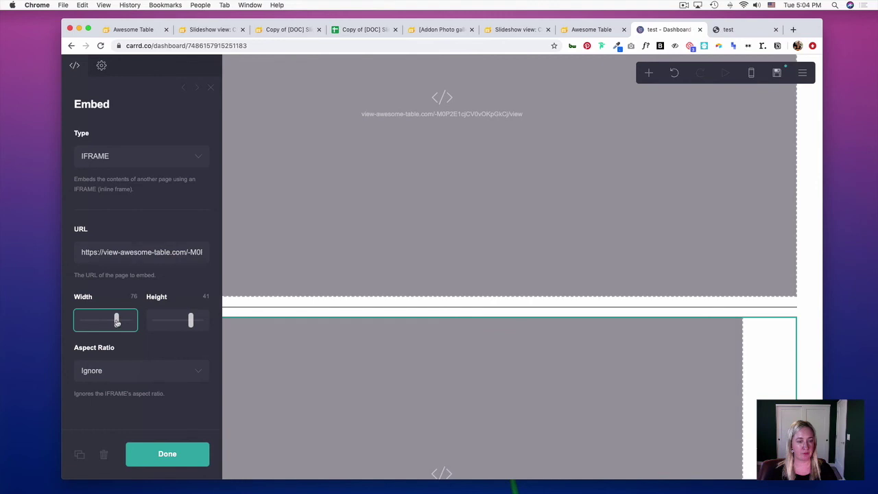
pyautogui.click(168, 453)
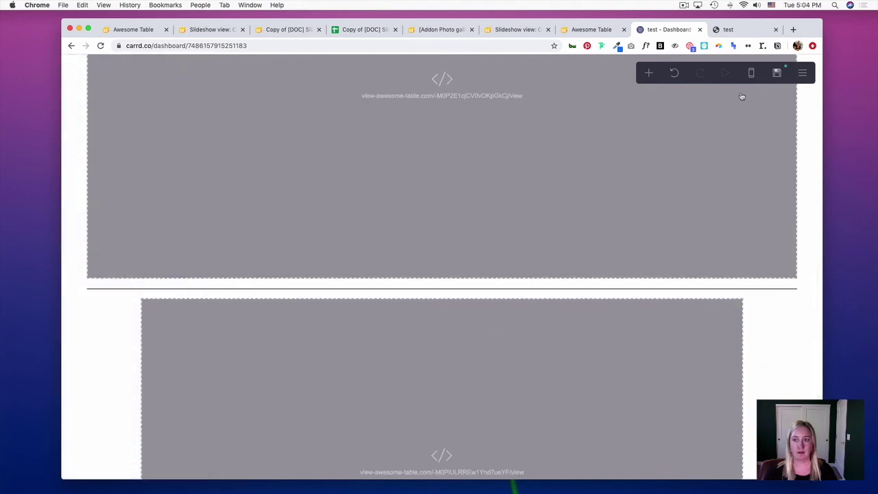
# Publish the Carrd site changes to the makerrpadtesting URL and view the embedded slideshow on the live page
pyautogui.click(776, 72)
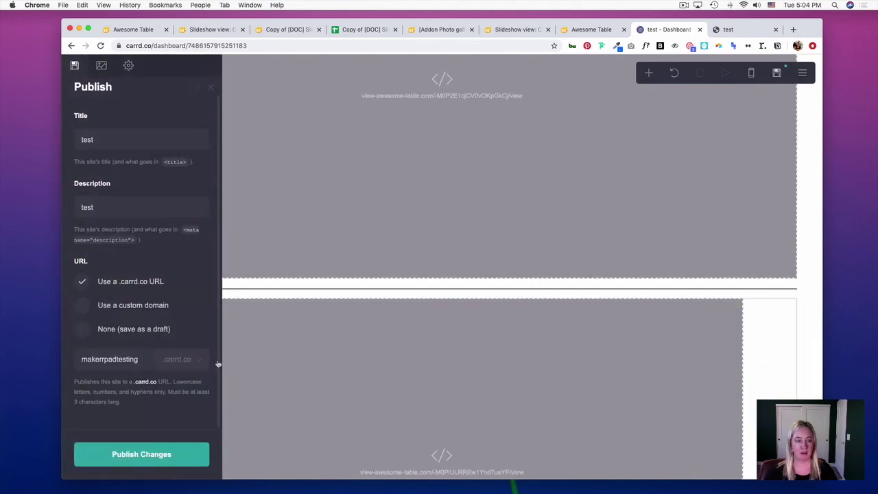
pyautogui.click(131, 455)
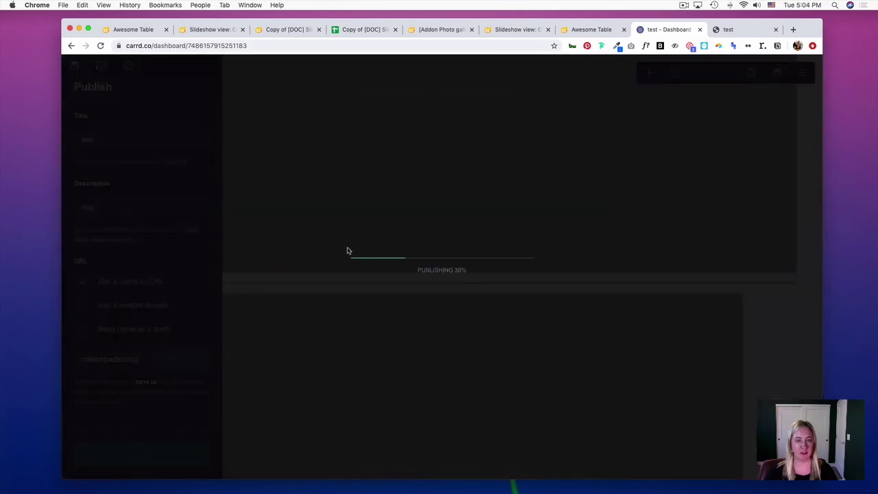
pyautogui.click(505, 291)
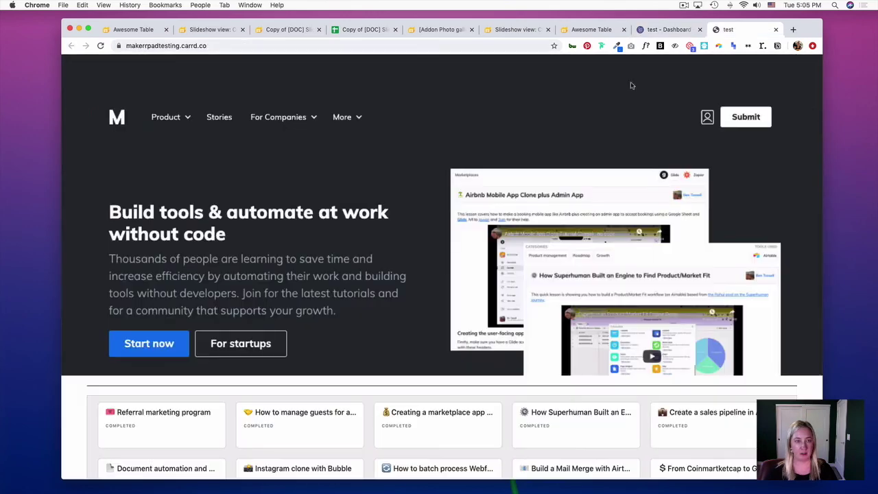
pyautogui.scroll(-15, 94, 211)
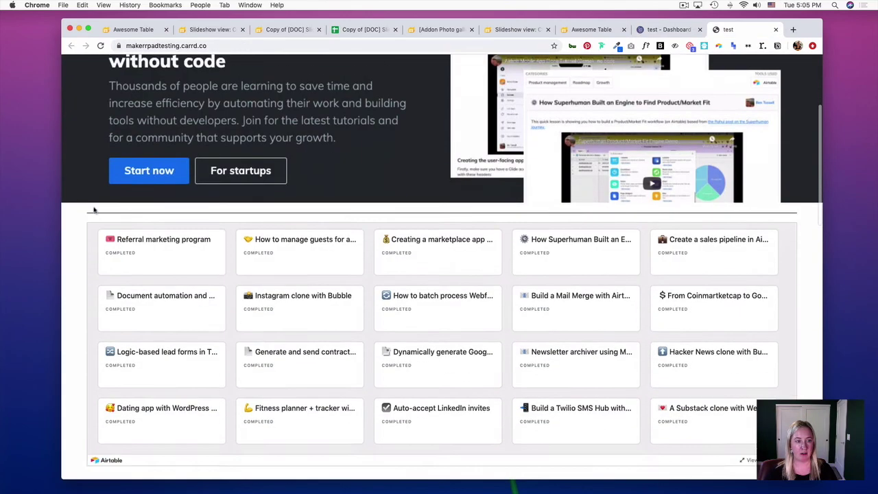
pyautogui.scroll(-5, 88, 219)
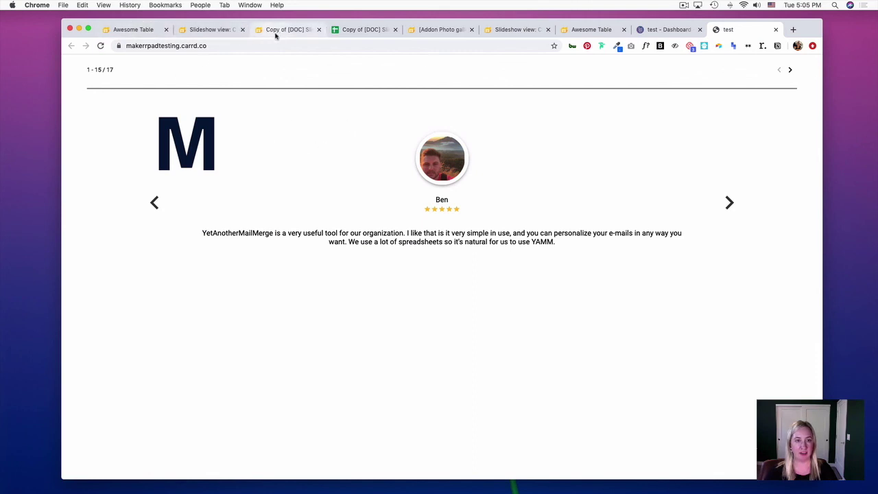
# Switch to the slideshow spreadsheet's Data sheet and set the four testimonial ratings to 1, 2, 3 and 4 in row order
pyautogui.click(347, 33)
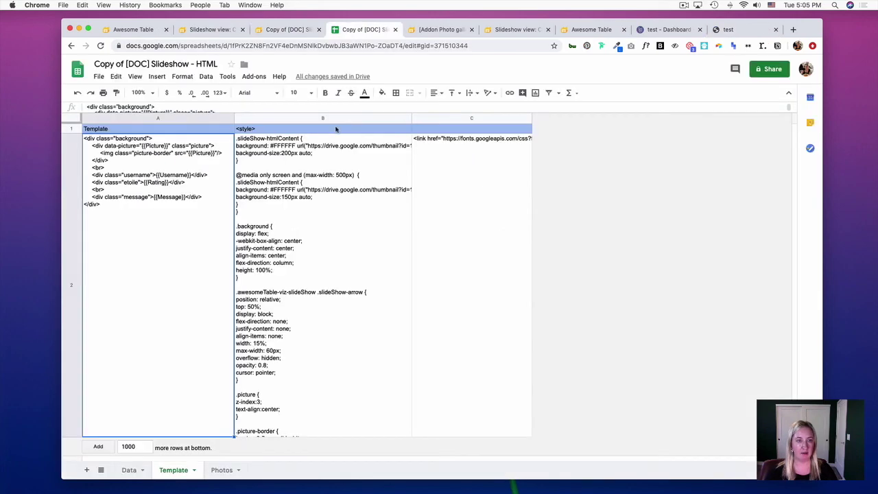
pyautogui.click(129, 470)
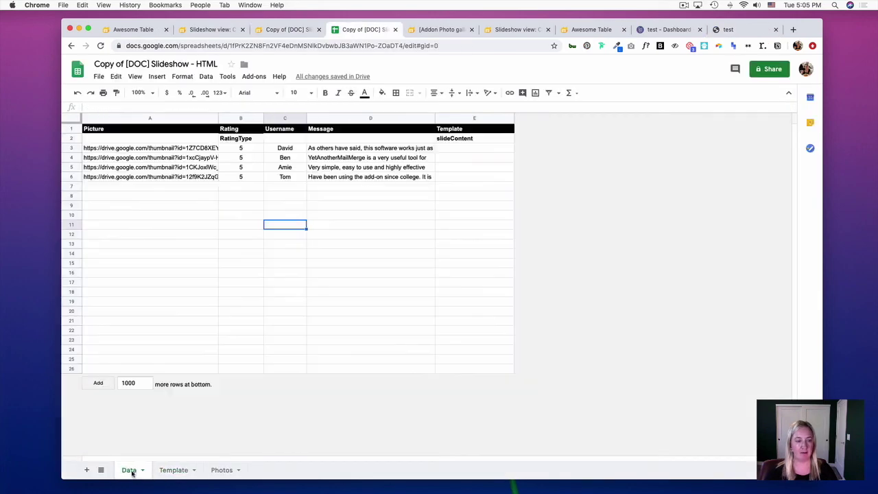
pyautogui.click(252, 149)
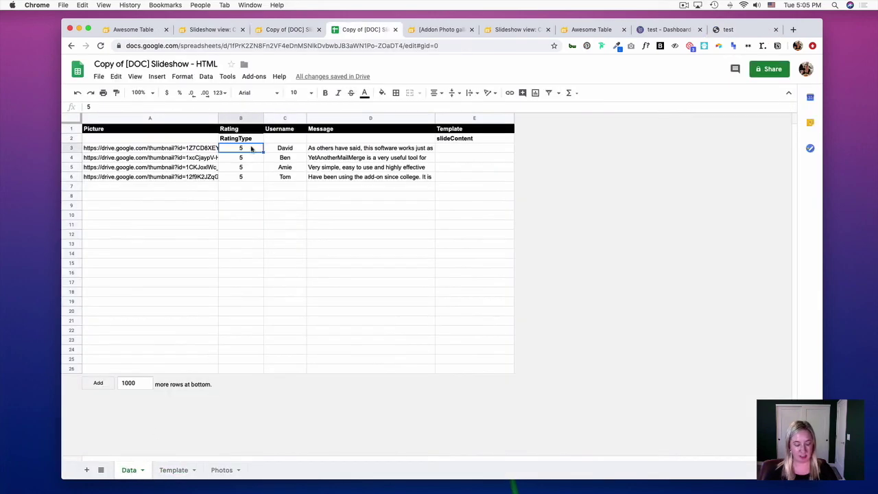
pyautogui.write('1')
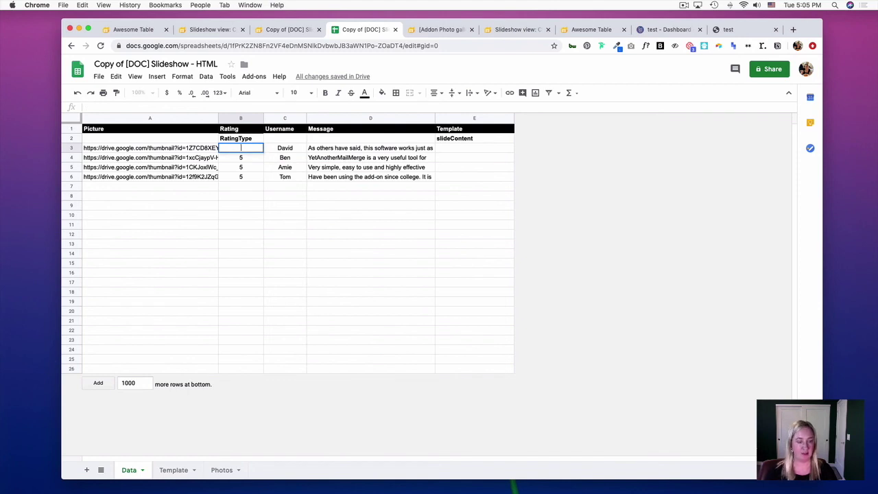
pyautogui.press('Left')
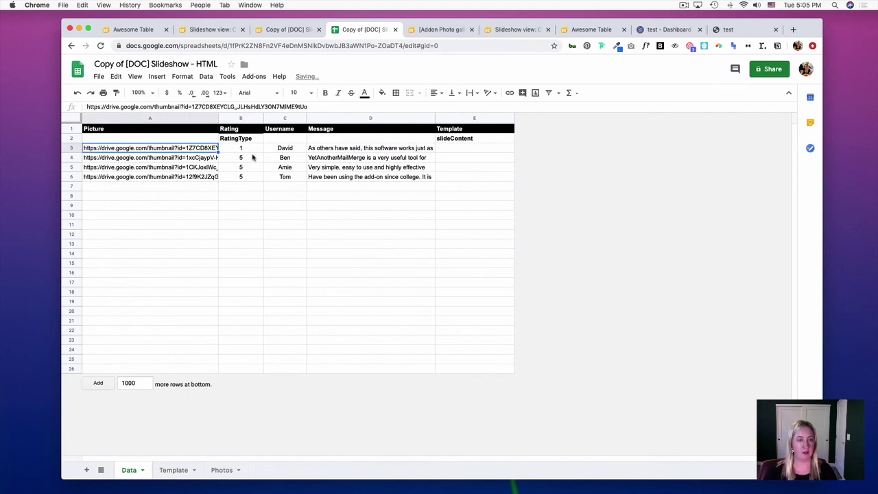
pyautogui.click(253, 158)
pyautogui.write('2')
pyautogui.press('Return')
pyautogui.write('3')
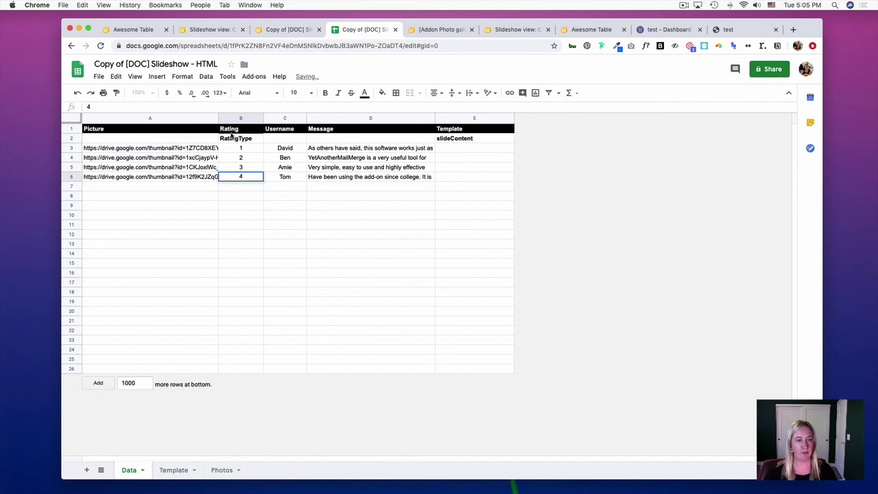
pyautogui.click(292, 245)
# Refresh the slideshow preview in Awesome Table, then reload the live Carrd page to check the updated ratings
pyautogui.click(291, 29)
pyautogui.click(589, 96)
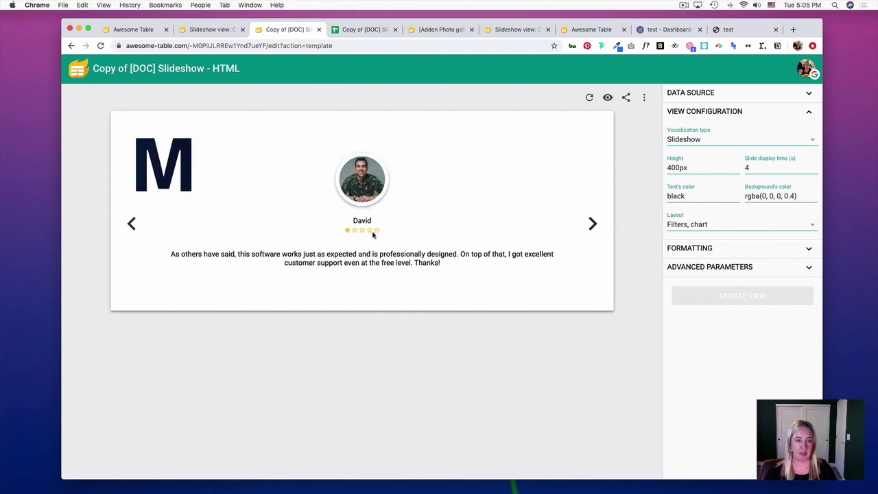
pyautogui.click(730, 30)
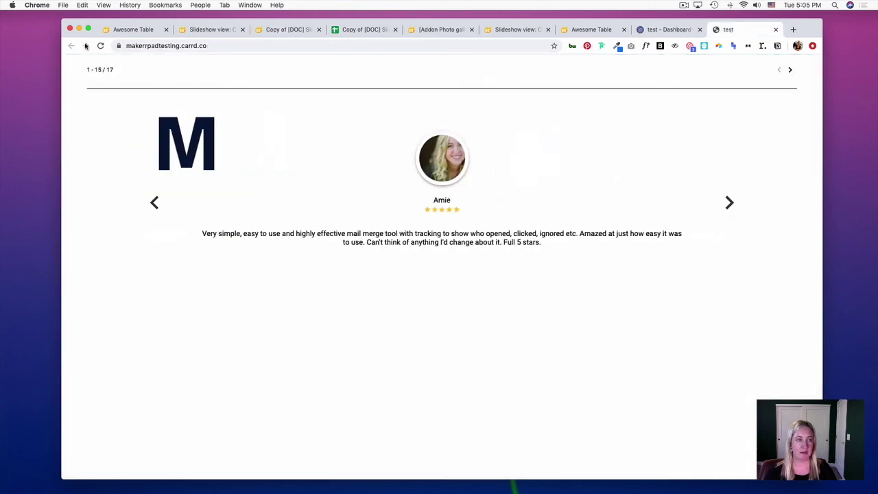
pyautogui.click(100, 45)
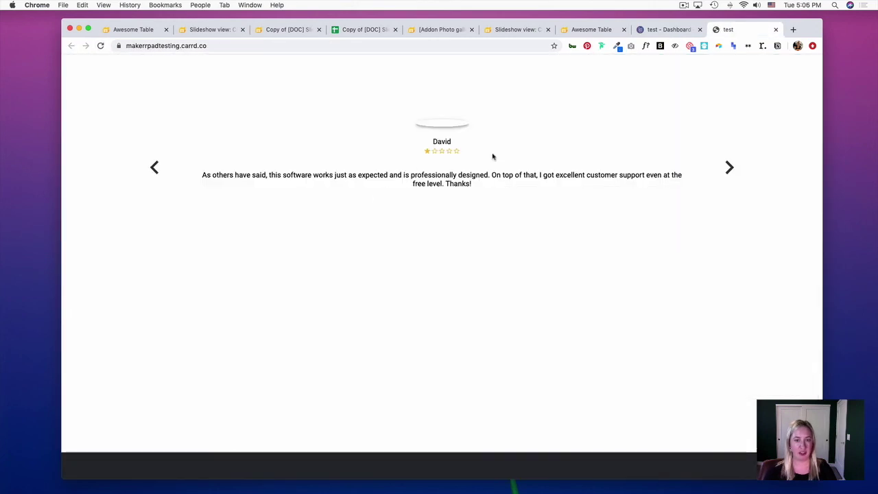